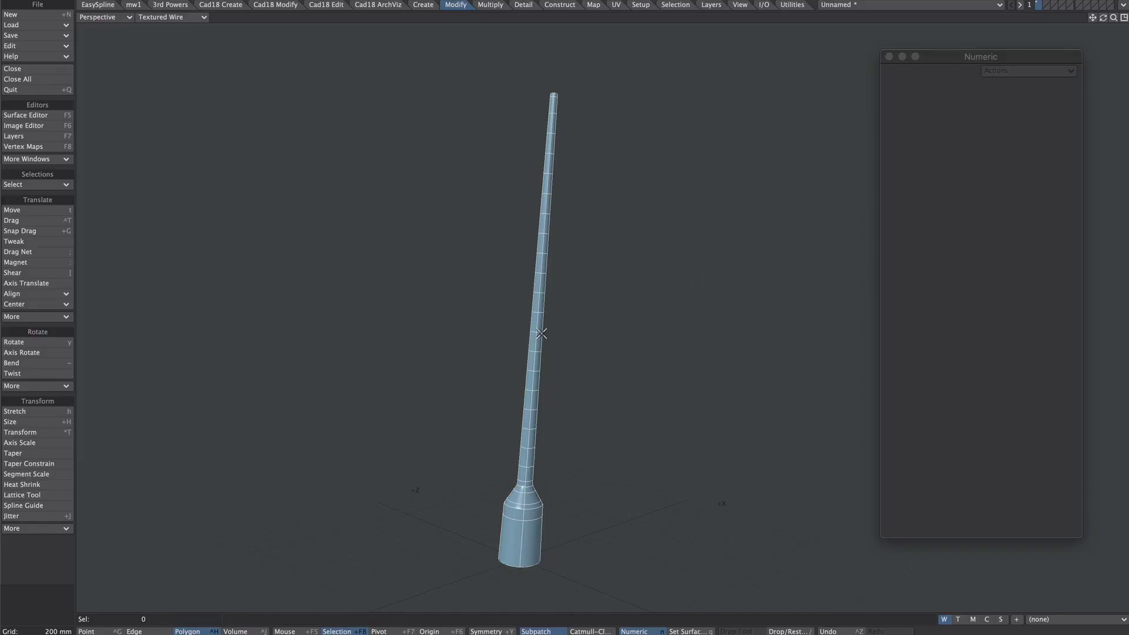
# - Switch to the quad-view layout, enlarge the front and side views, and subpatch-smooth the antenna
pyautogui.press('KP_0')
pyautogui.press('a')
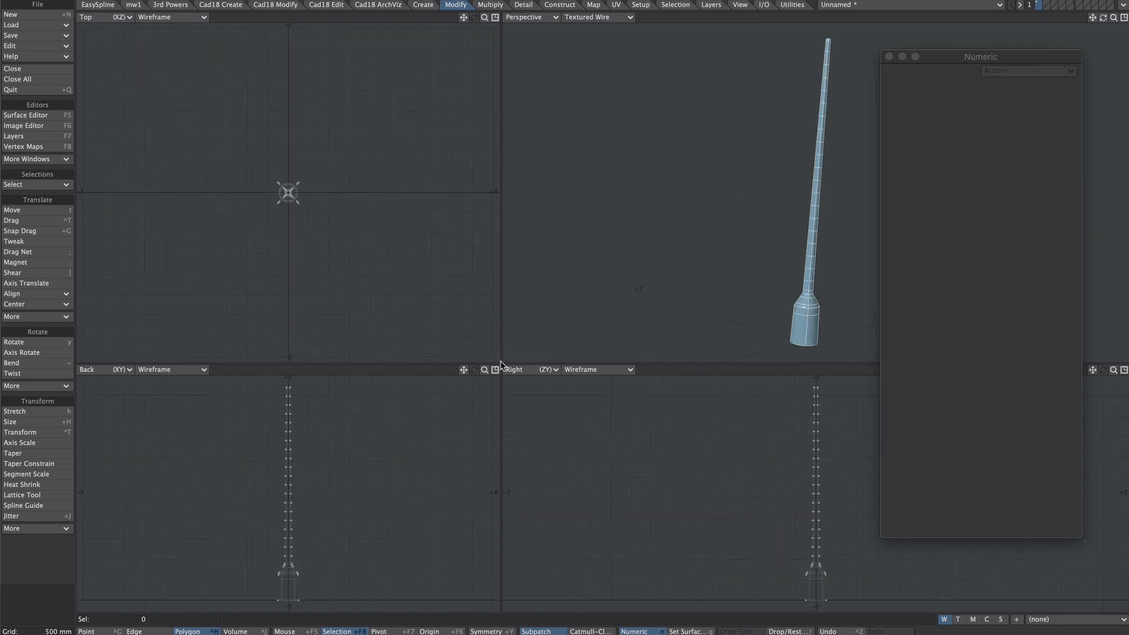
pyautogui.moveTo(500, 364); pyautogui.dragTo(589, 127)
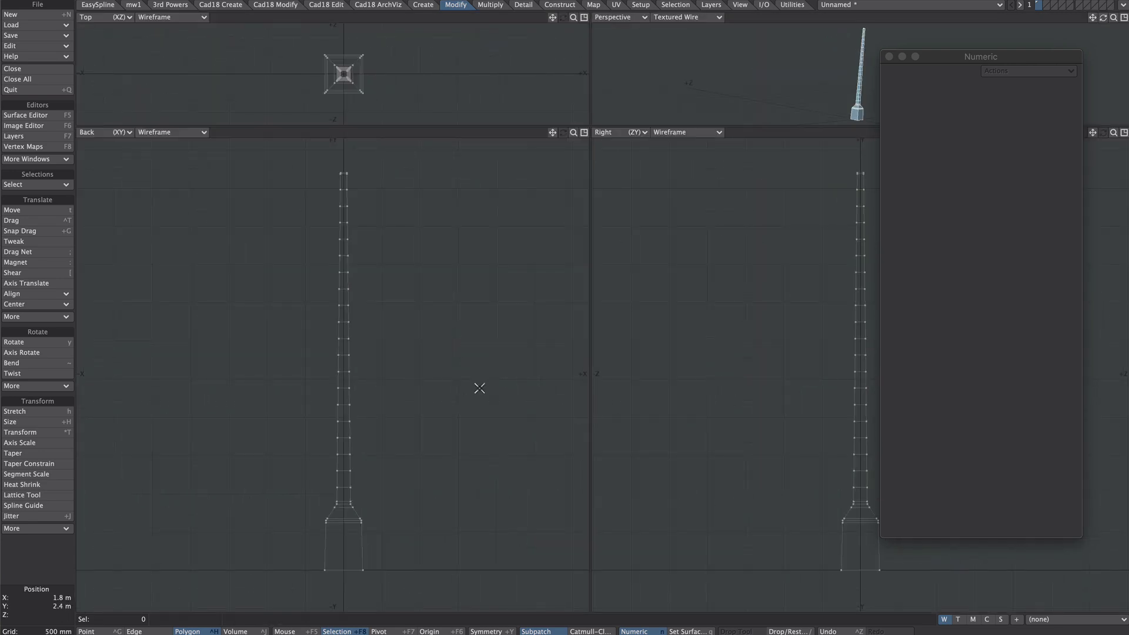
pyautogui.hotkey('ctrl', 'z')
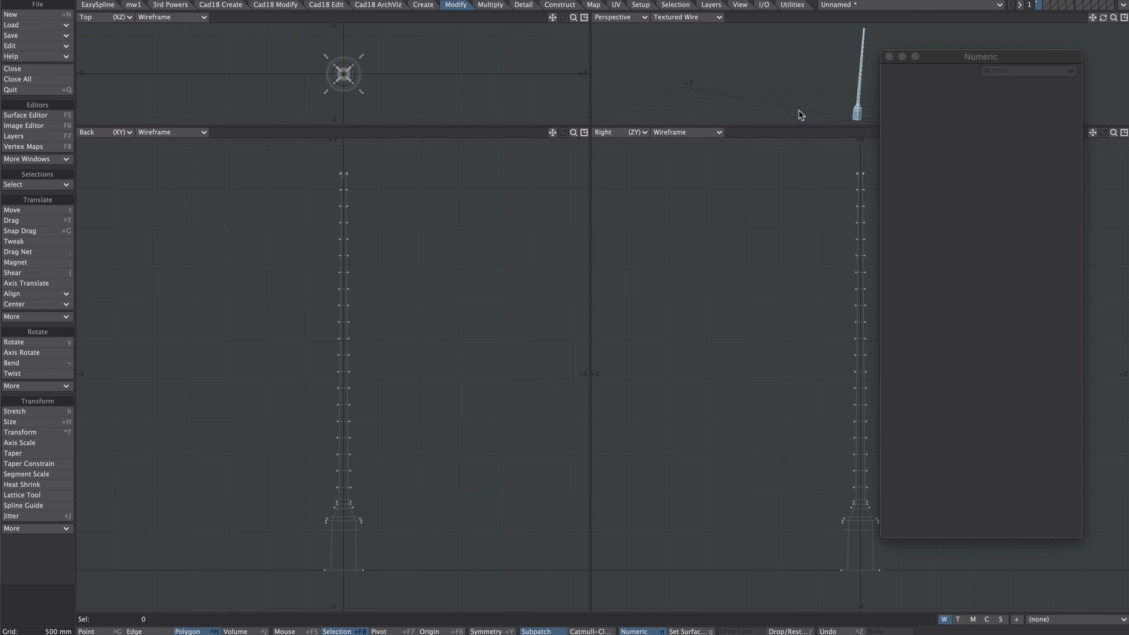
# - On empty layer 2 with the antenna as background, draw an 800 mm by 5.25 m box with 7 height segments
pyautogui.click(1047, 6)
pyautogui.click(1039, 7)
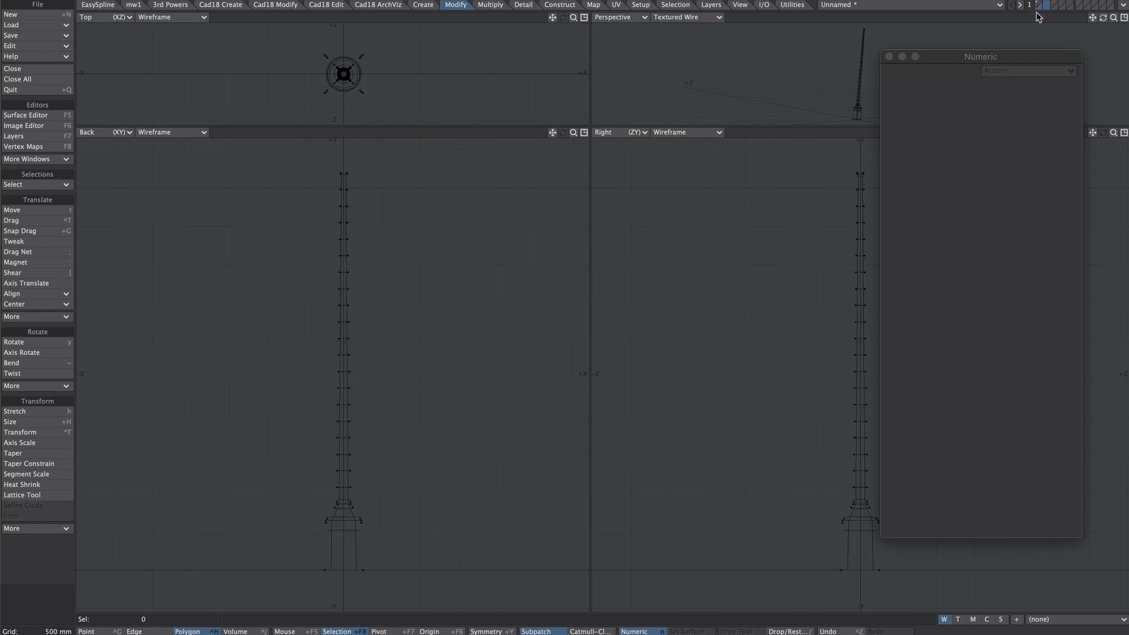
pyautogui.hotkey('shift', 'x')
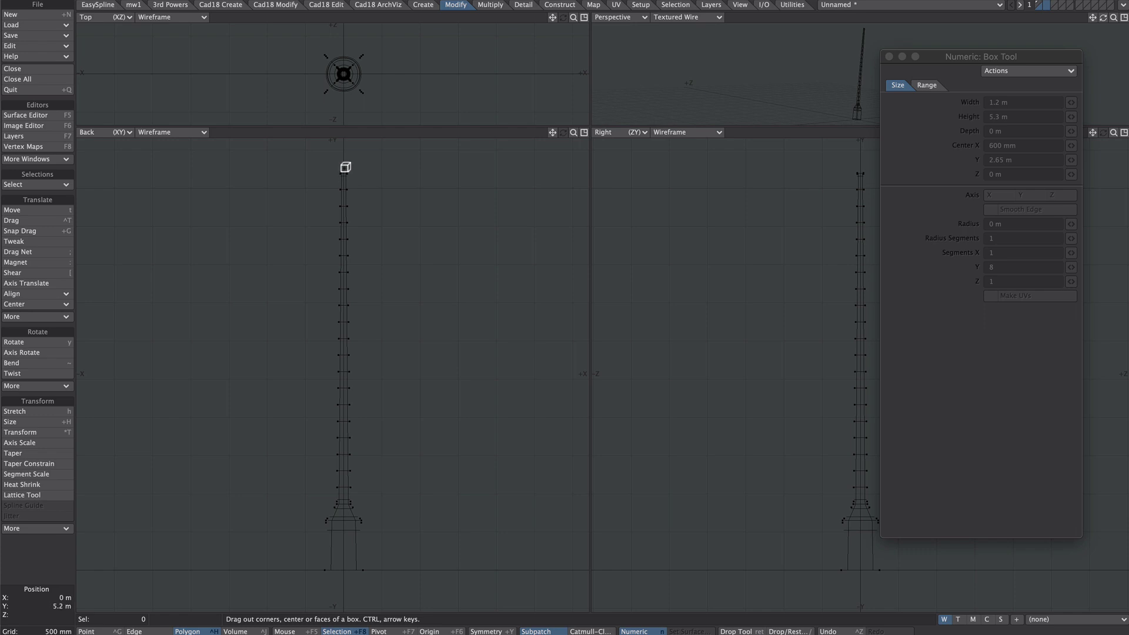
pyautogui.moveTo(345, 169); pyautogui.dragTo(405, 570)
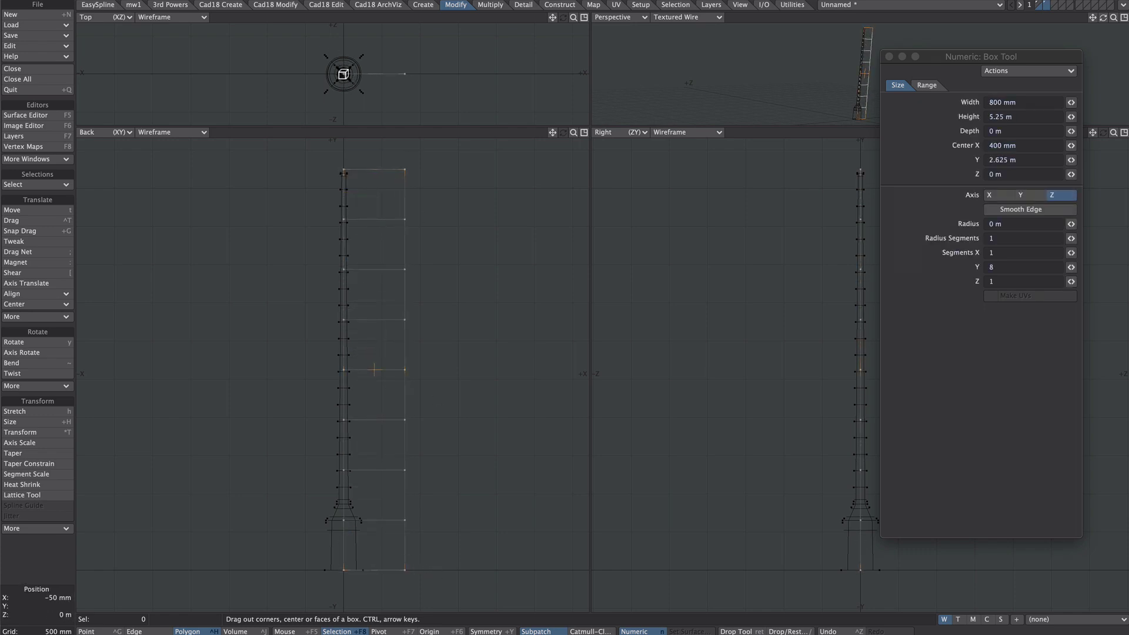
pyautogui.press('Down')
pyautogui.press('Down')
pyautogui.press('Down')
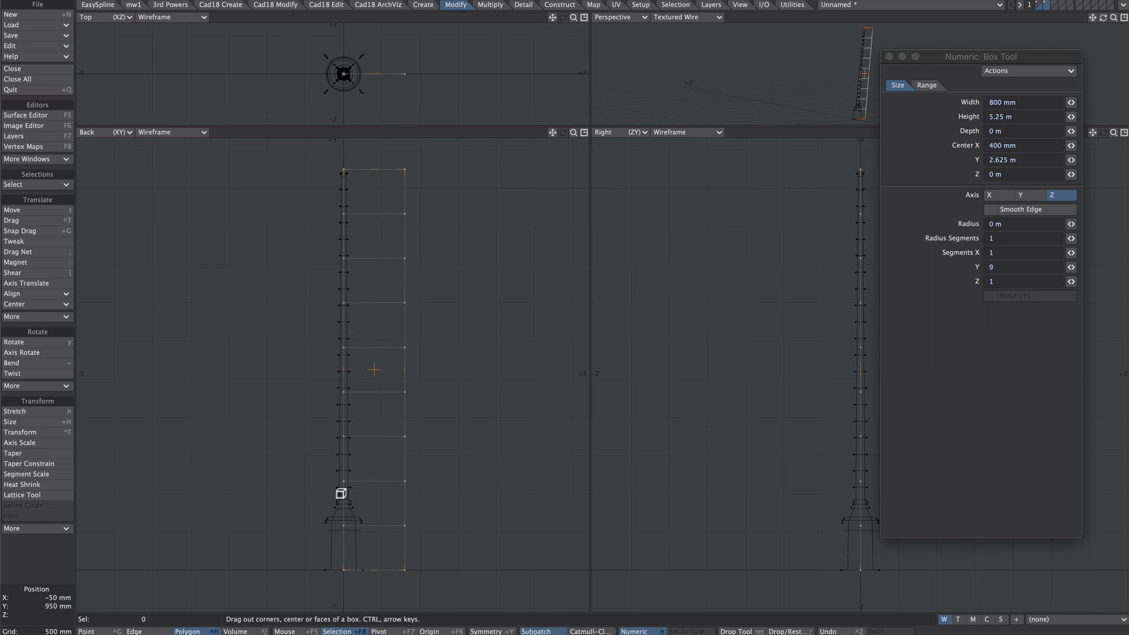
pyautogui.press('Up')
pyautogui.press('Up')
pyautogui.press('Up')
pyautogui.press('Up')
pyautogui.press('Up')
pyautogui.press('Up')
pyautogui.press('Up')
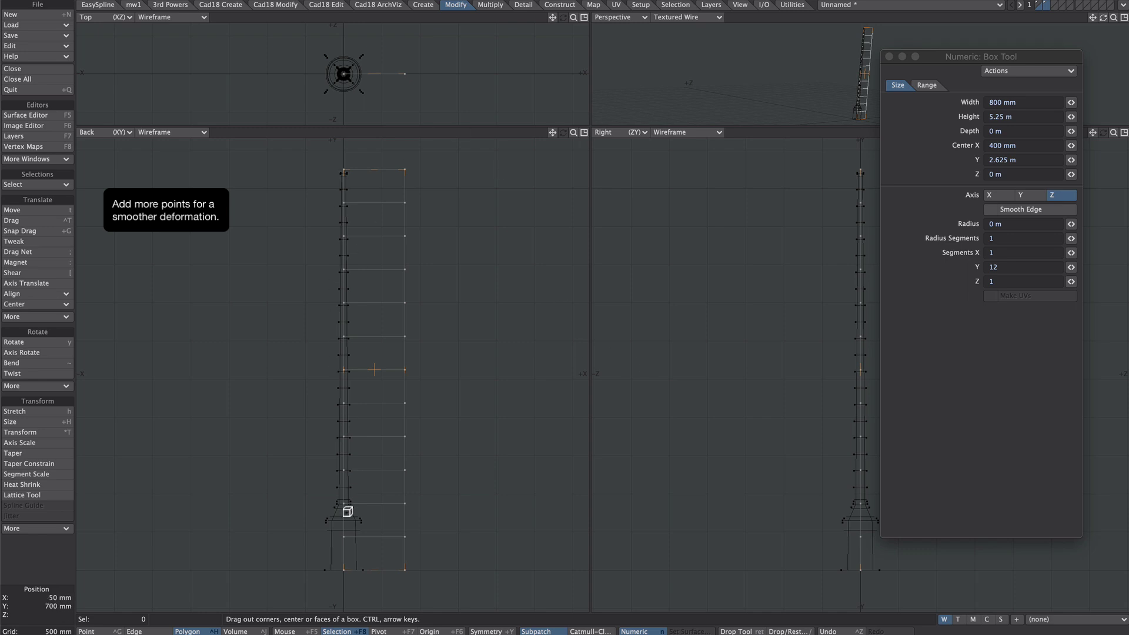
pyautogui.press('Down')
pyautogui.press('Down')
pyautogui.press('Down')
pyautogui.press('Down')
pyautogui.press('Down')
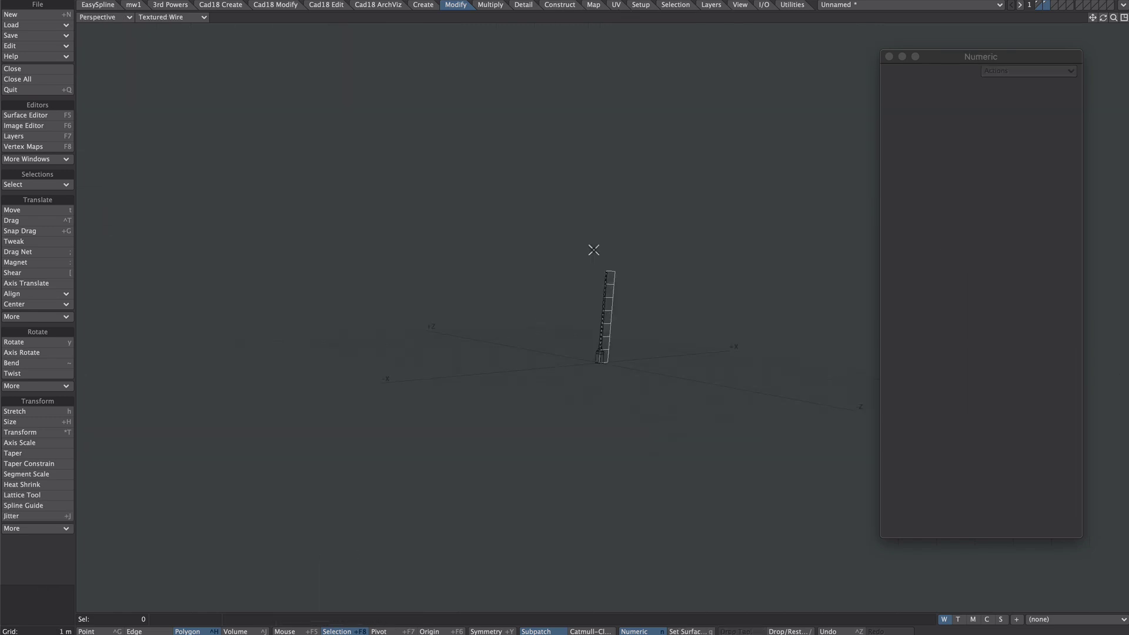
# - Set the Perspective view to Weight Shade, then lasso-select the panel's twelve upper points
pyautogui.press('a')
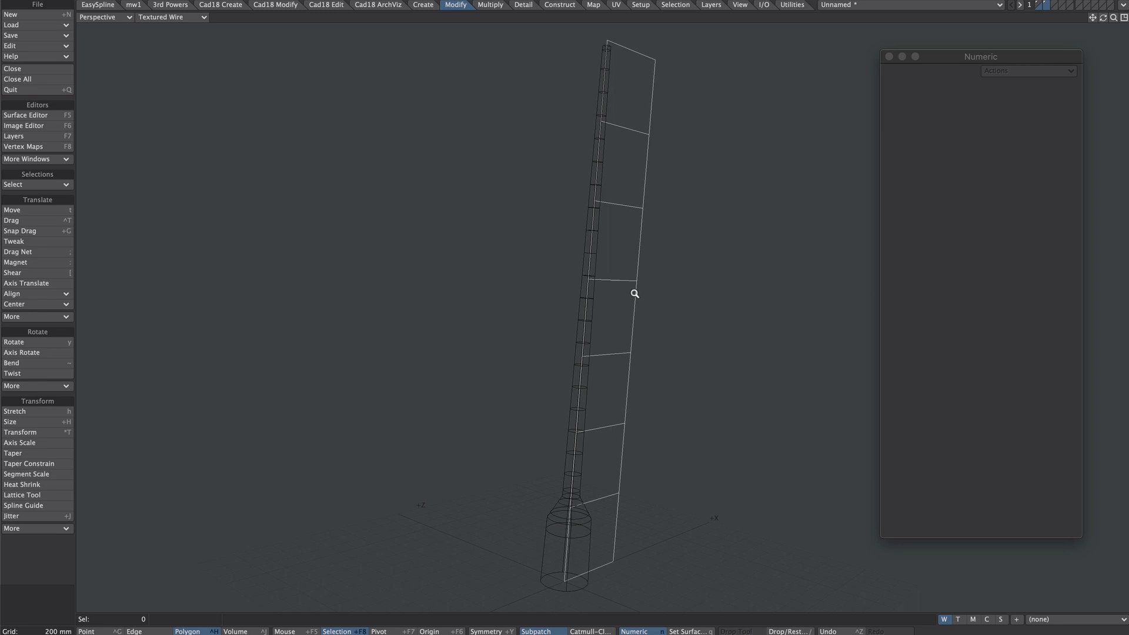
pyautogui.keyDown('alt'); pyautogui.moveTo(634, 293); pyautogui.dragTo(582, 235); pyautogui.keyUp('alt')
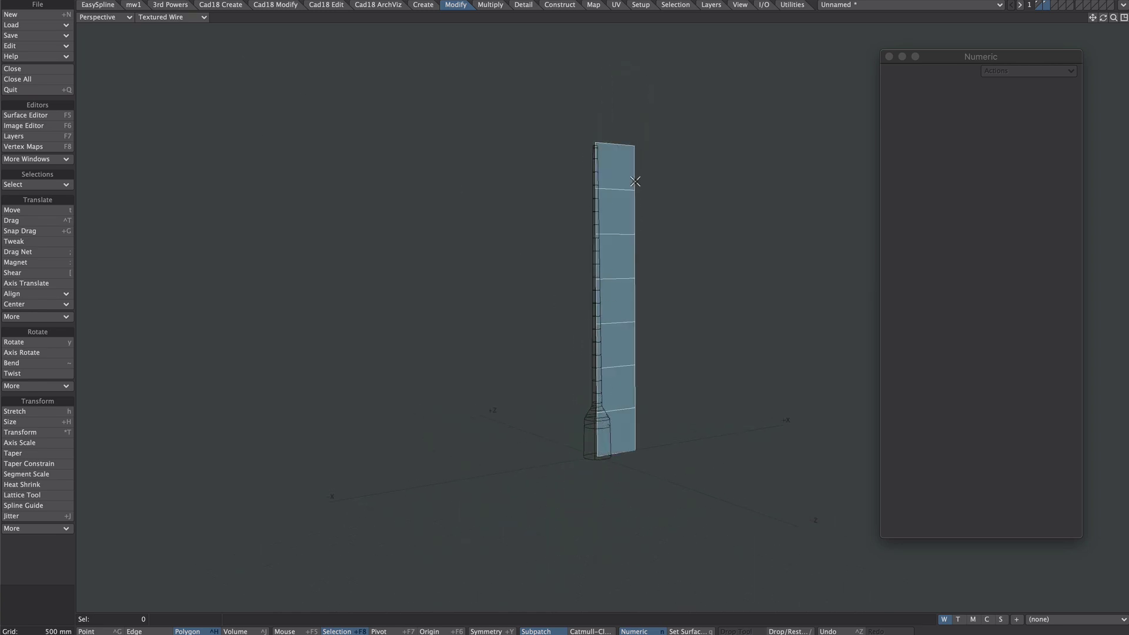
pyautogui.click(172, 17)
pyautogui.click(164, 28)
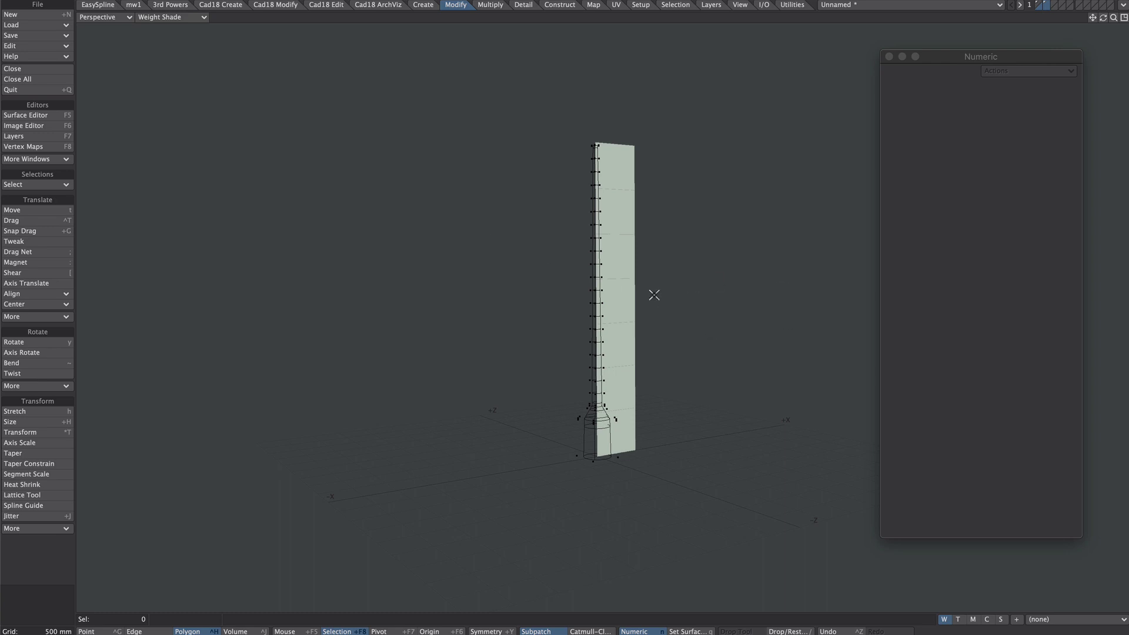
pyautogui.scroll(3, 483, 442)
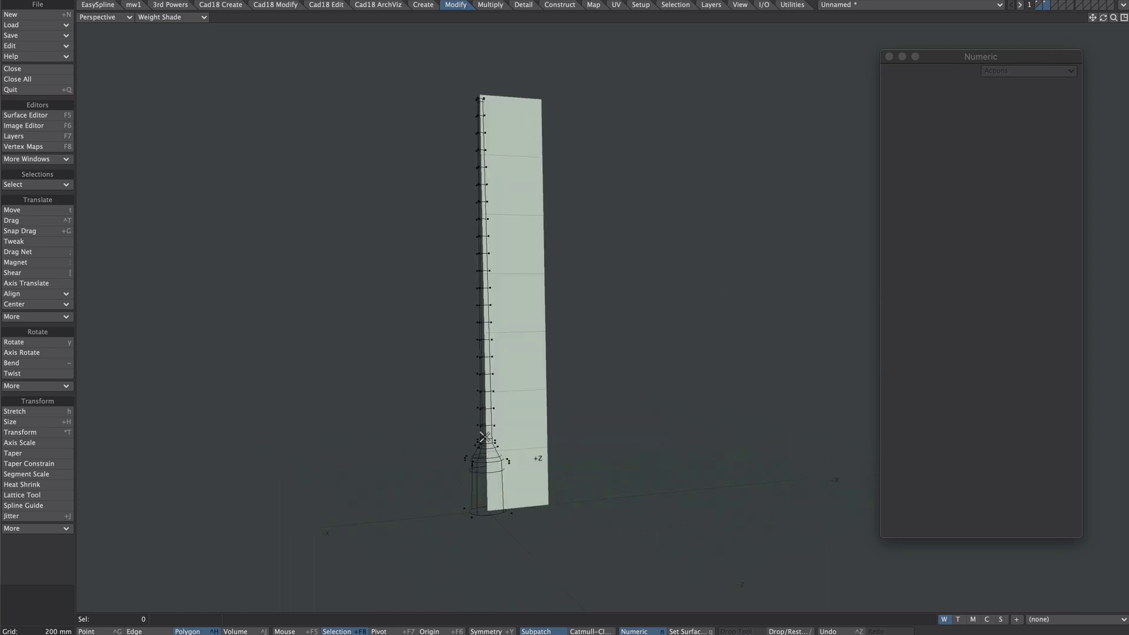
pyautogui.hotkey('ctrl', 'g')
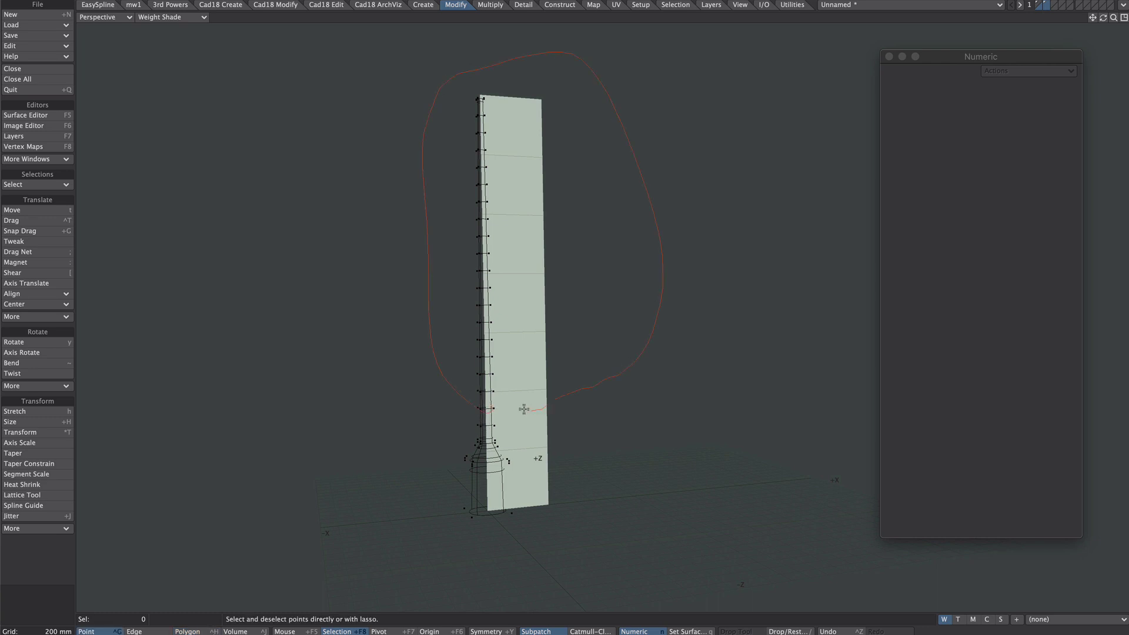
pyautogui.moveTo(524, 409); pyautogui.dragTo(497, 421, button='right')
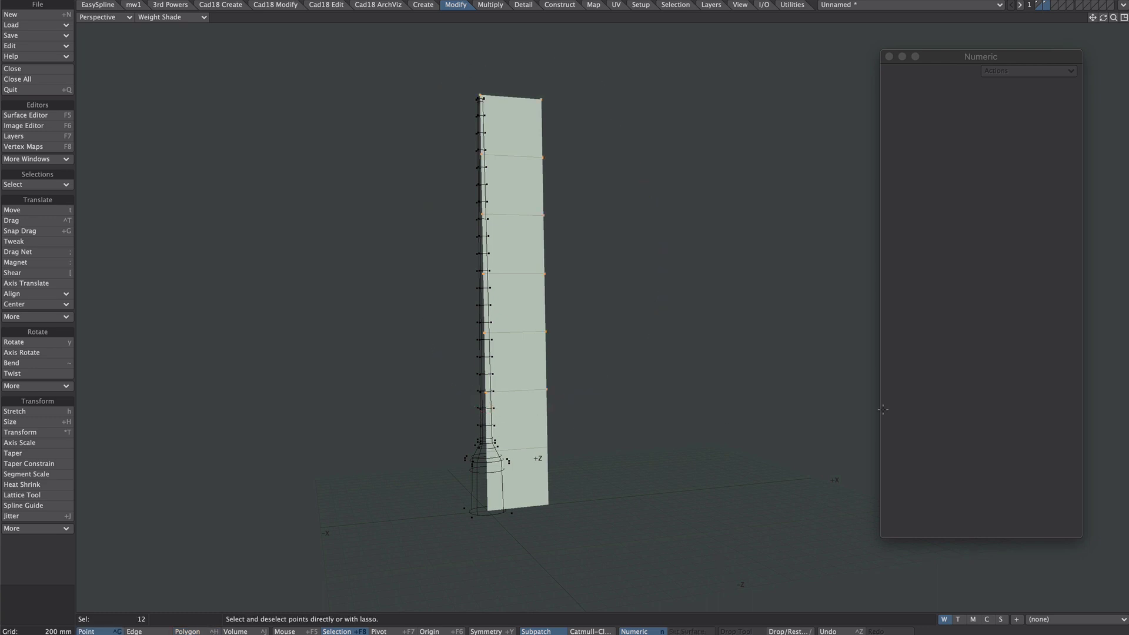
# - Create a weight map named 'bend' at 100% on the selected points
pyautogui.click(1017, 620)
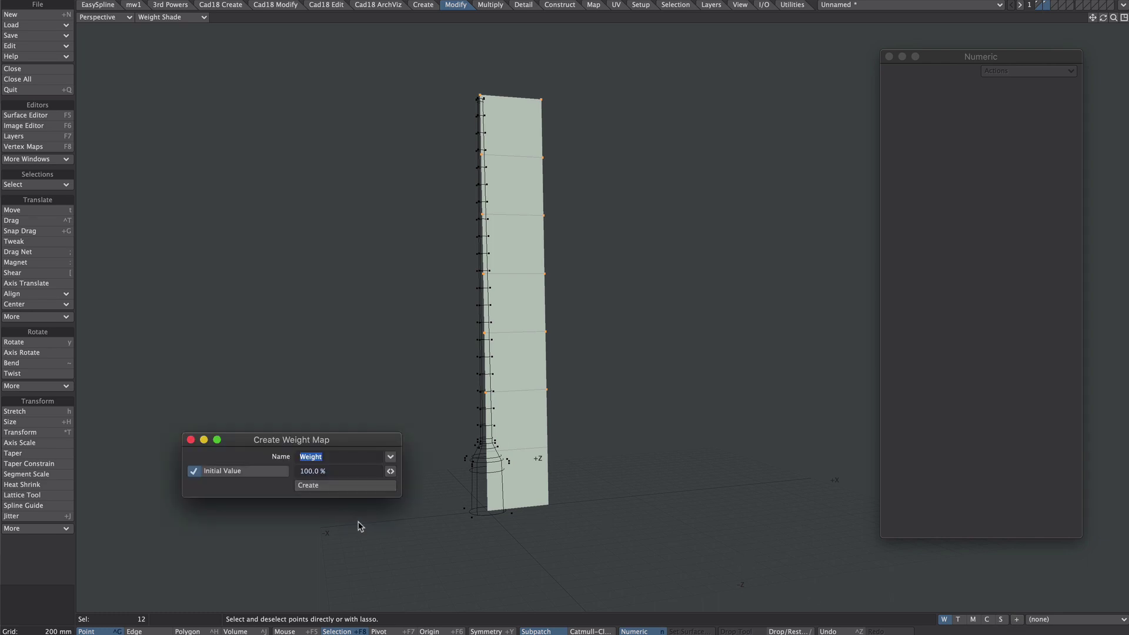
pyautogui.write('bend')
pyautogui.click(329, 486)
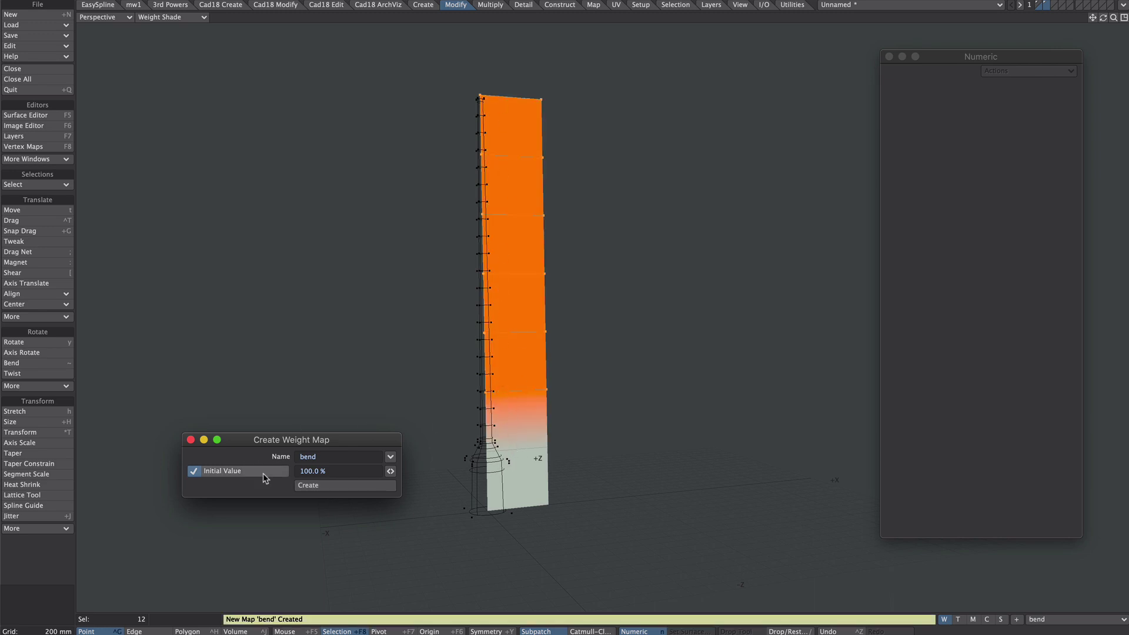
# - Create a second weight map named 'height' with initial value 0%, then deselect the points
pyautogui.click(320, 456)
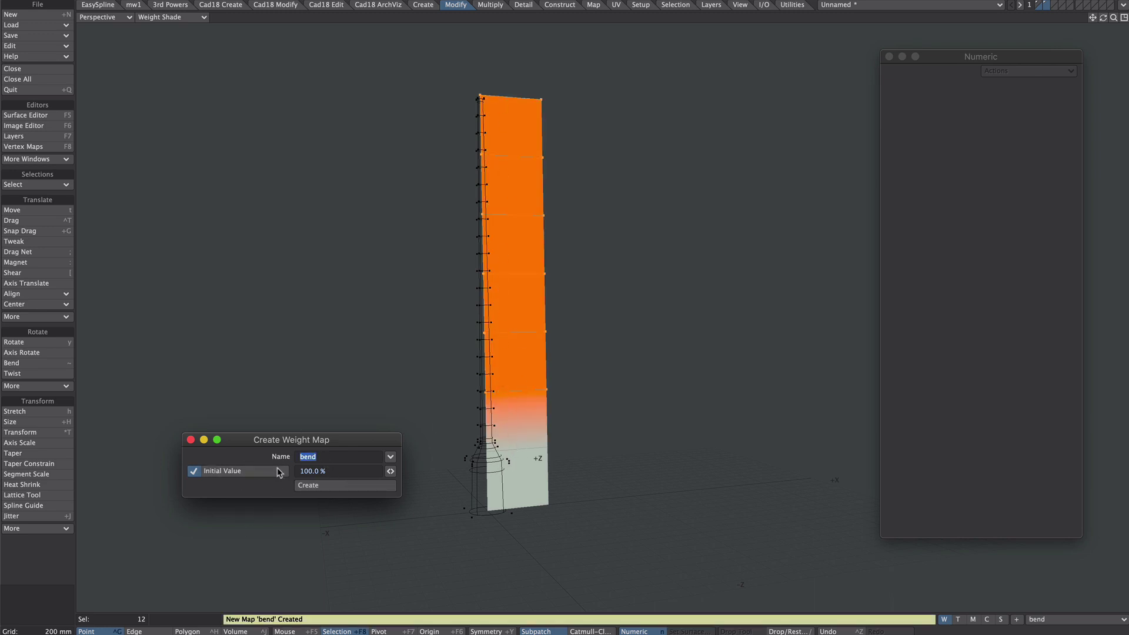
pyautogui.write('height')
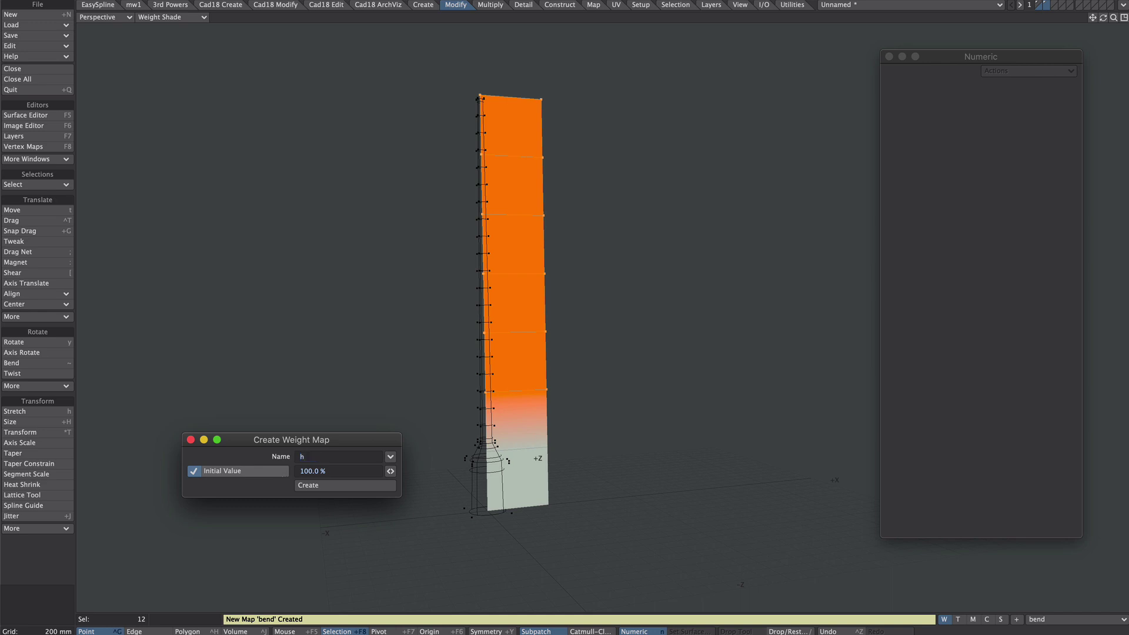
pyautogui.click(321, 470)
pyautogui.write('0')
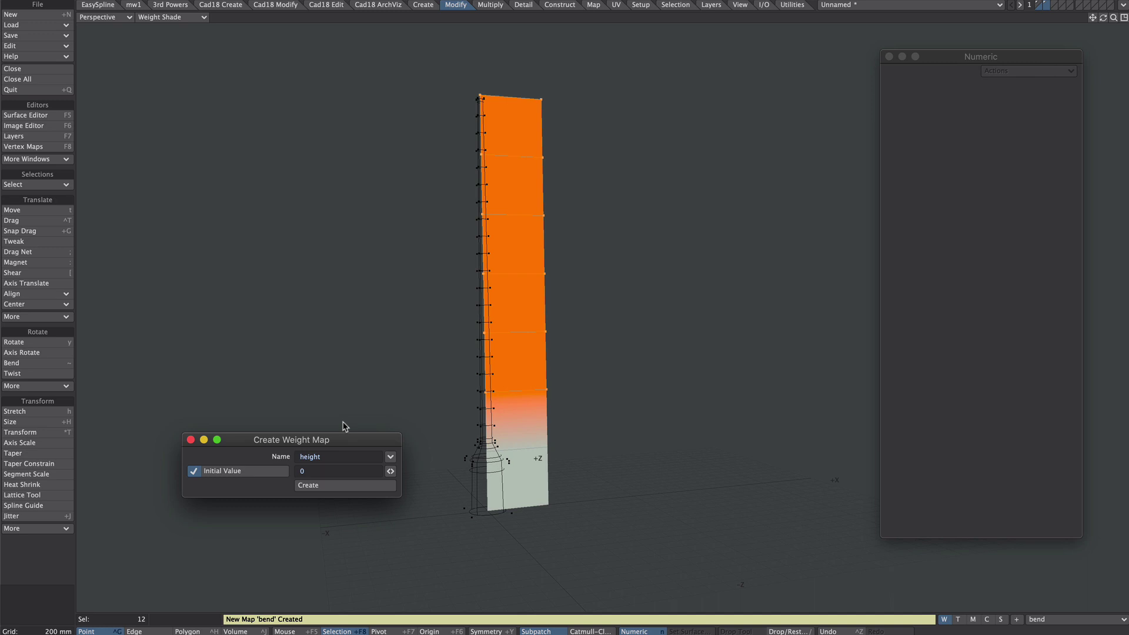
pyautogui.click(313, 487)
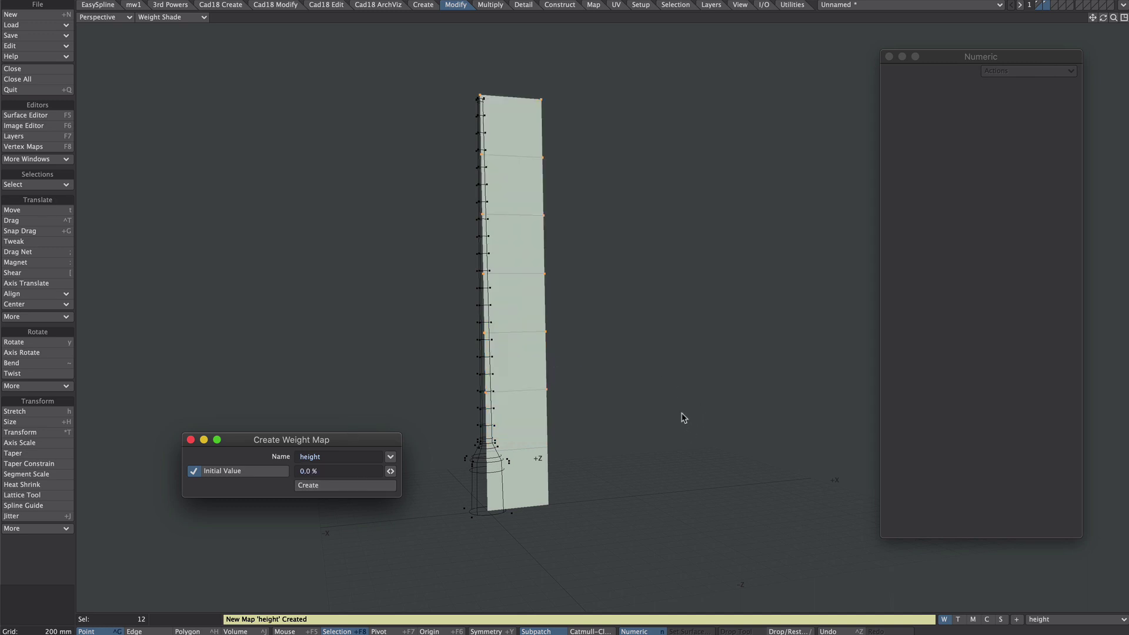
pyautogui.click(312, 404)
pyautogui.click(190, 440)
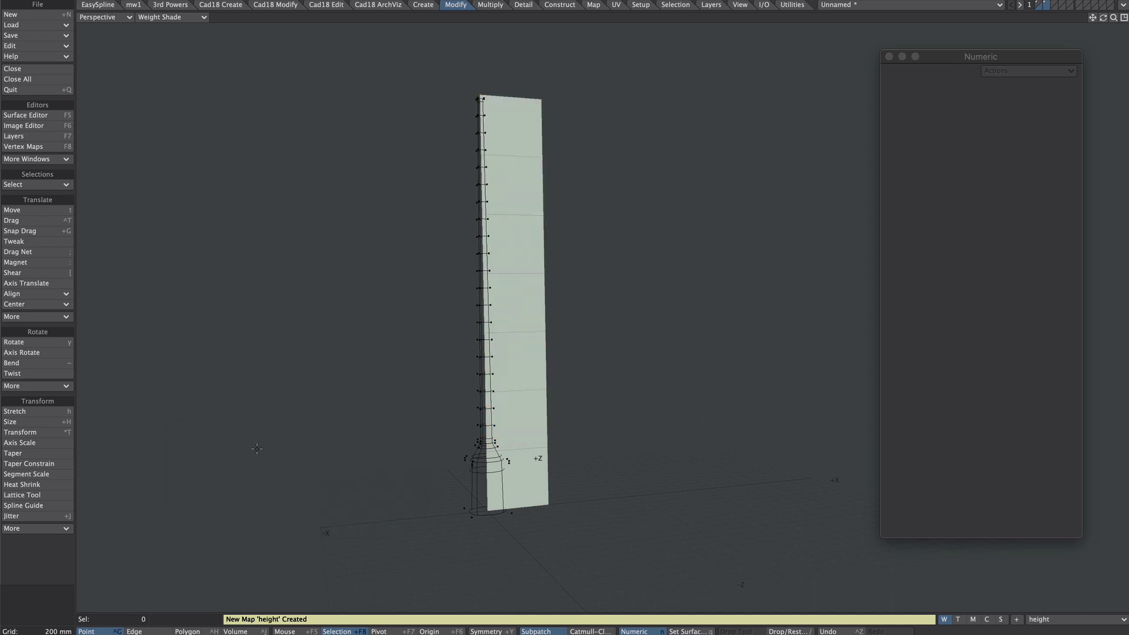
# - Return to the quad-view layout and set the front view to Weight Shade display
pyautogui.press('0')
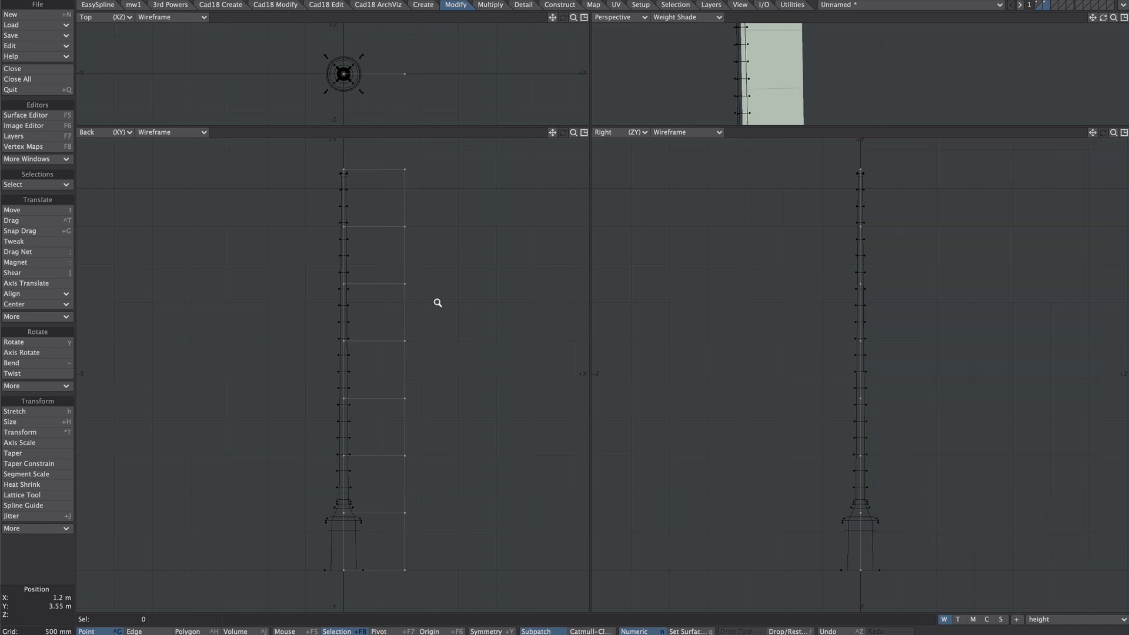
pyautogui.click(170, 132)
pyautogui.click(163, 201)
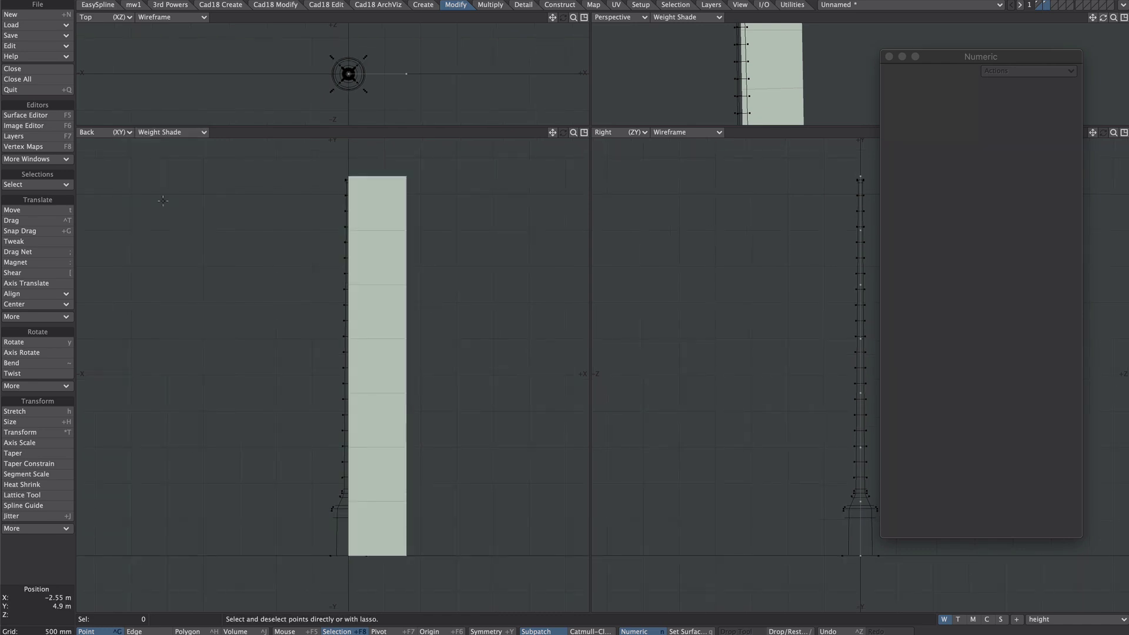
# - Apply a linear 100% weight gradient to 'height' from 900 mm up to 5.25 m
pyautogui.click(593, 5)
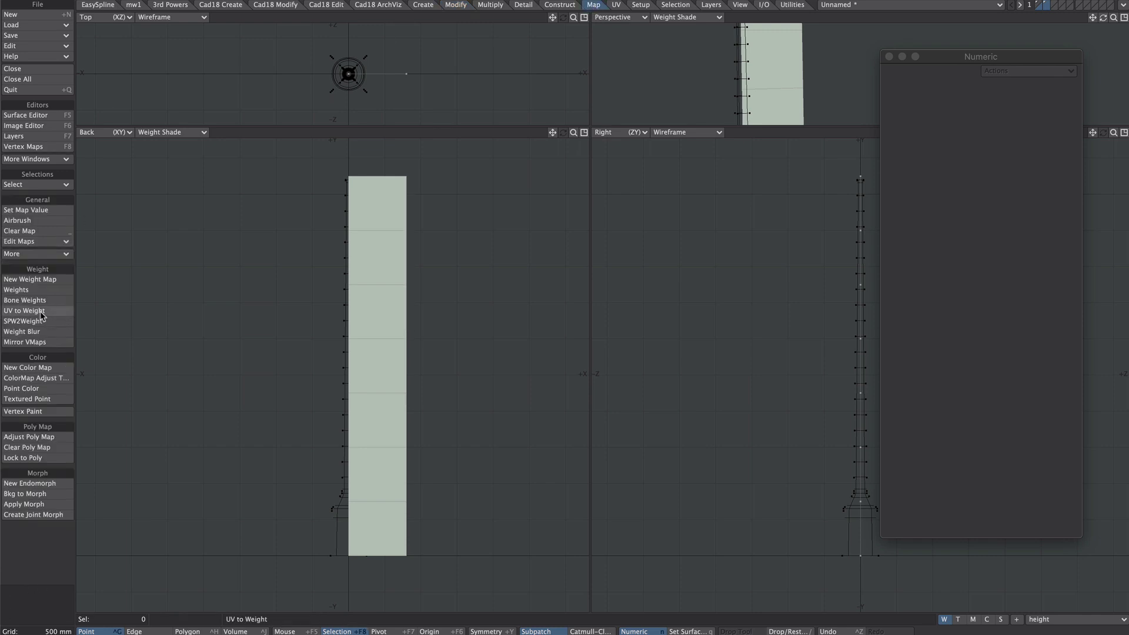
pyautogui.click(18, 289)
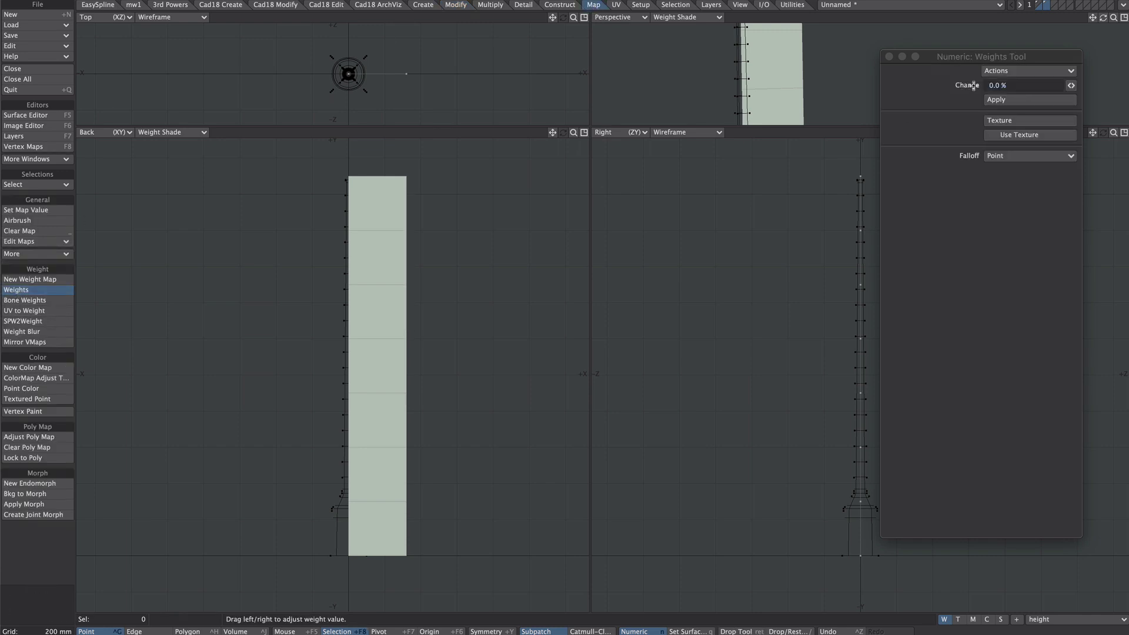
pyautogui.click(998, 156)
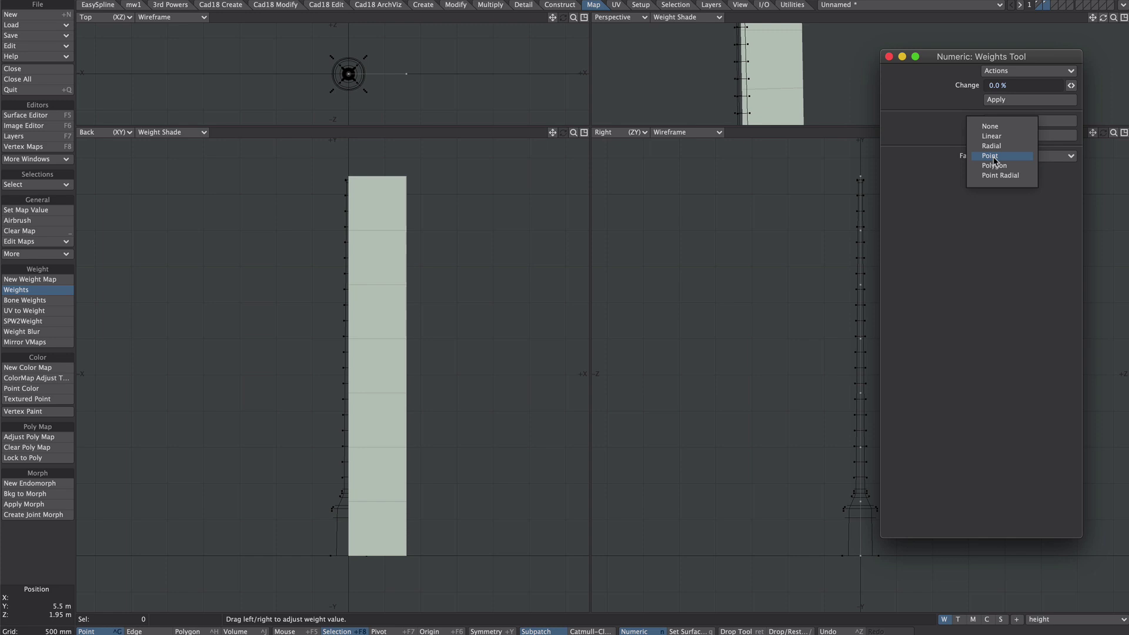
pyautogui.click(992, 137)
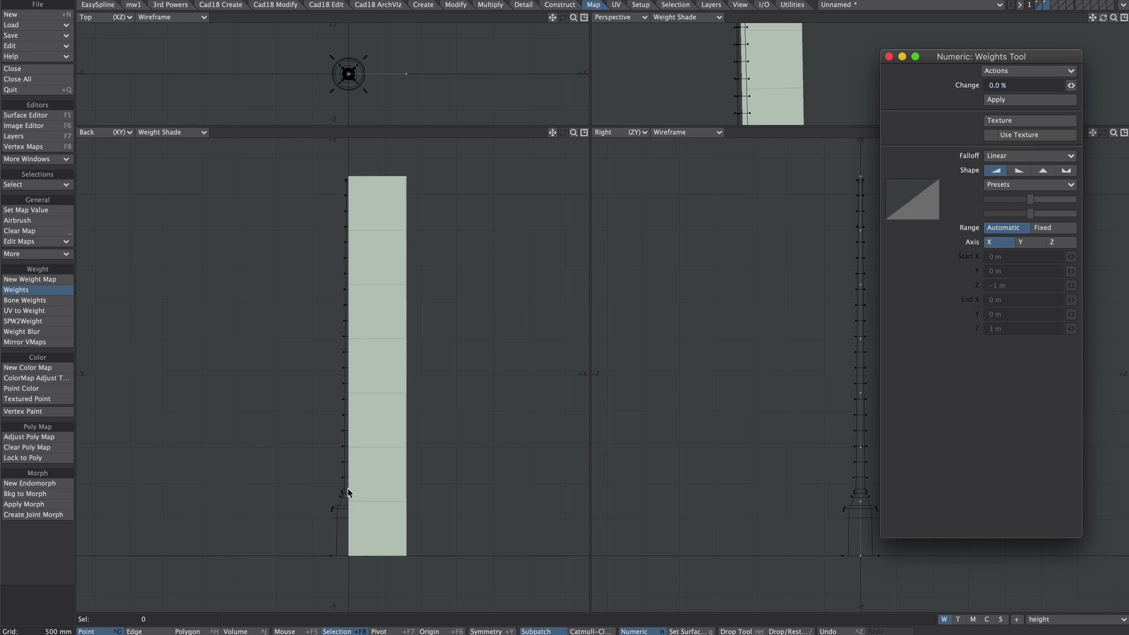
pyautogui.moveTo(348, 493); pyautogui.dragTo(348, 177, button='right')
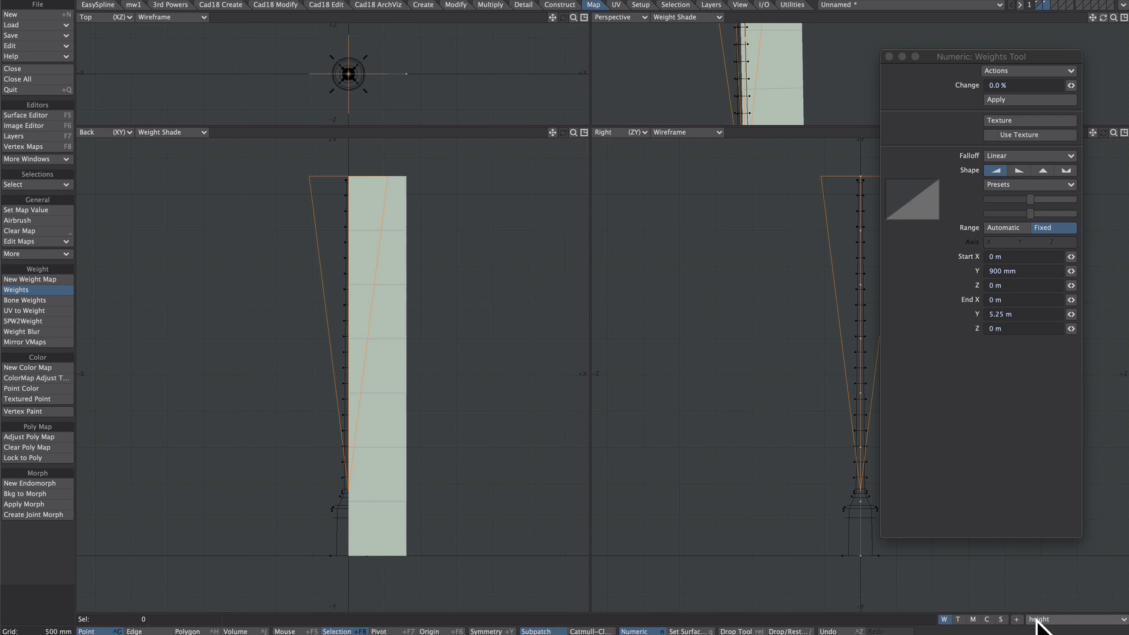
pyautogui.click(1009, 87)
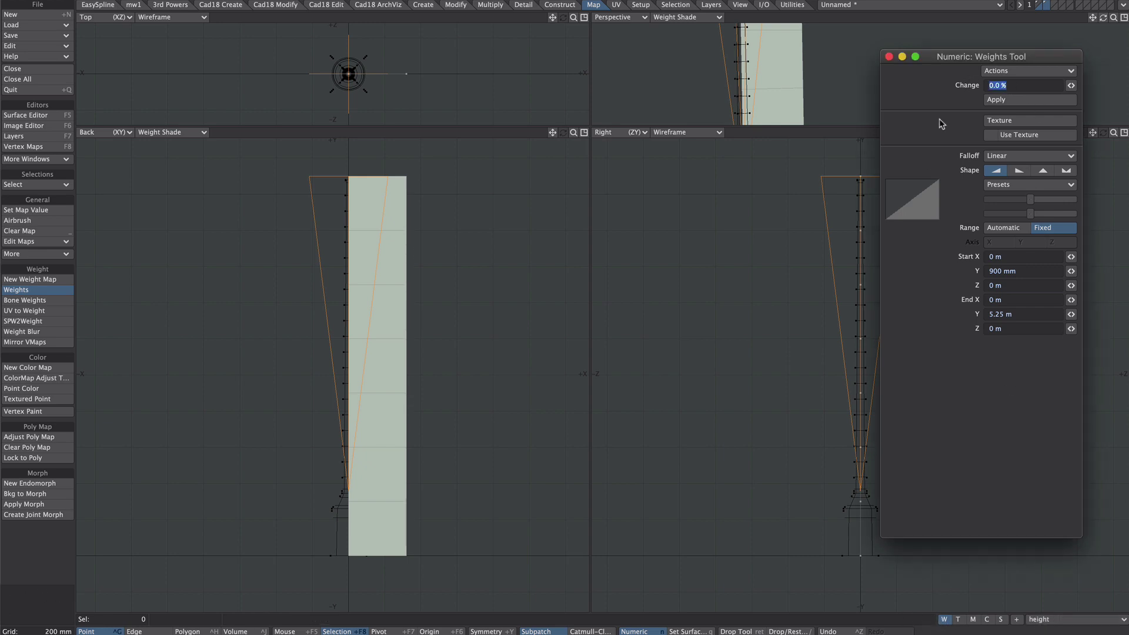
pyautogui.write('100')
pyautogui.click(1001, 102)
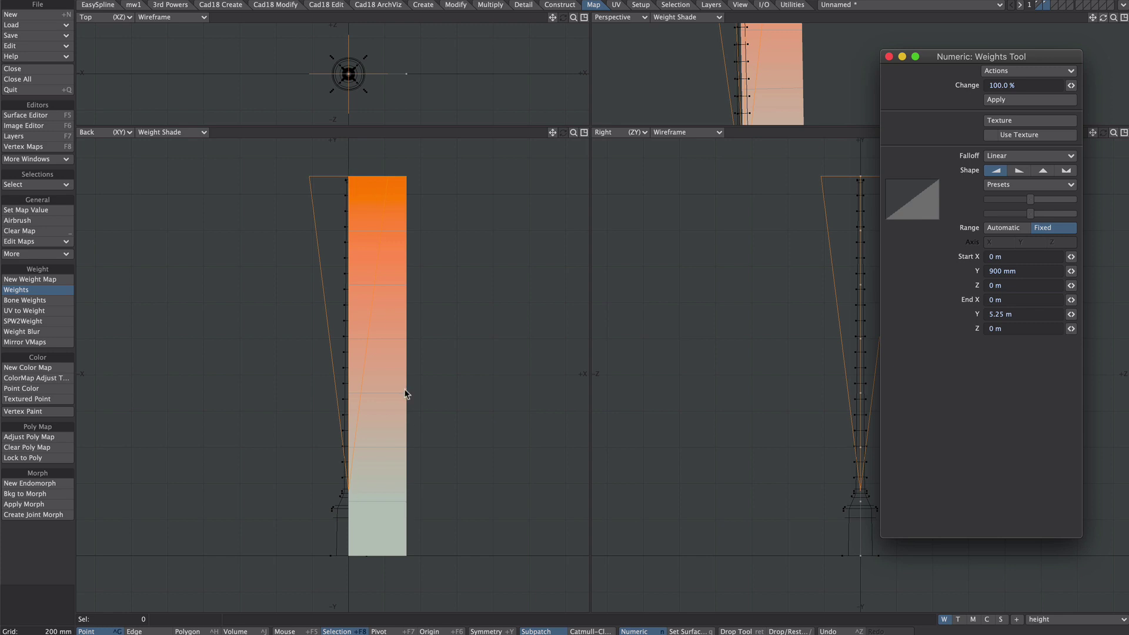
# - Select the eight helper points on the column's right edge and delete them with the column
pyautogui.press('space')
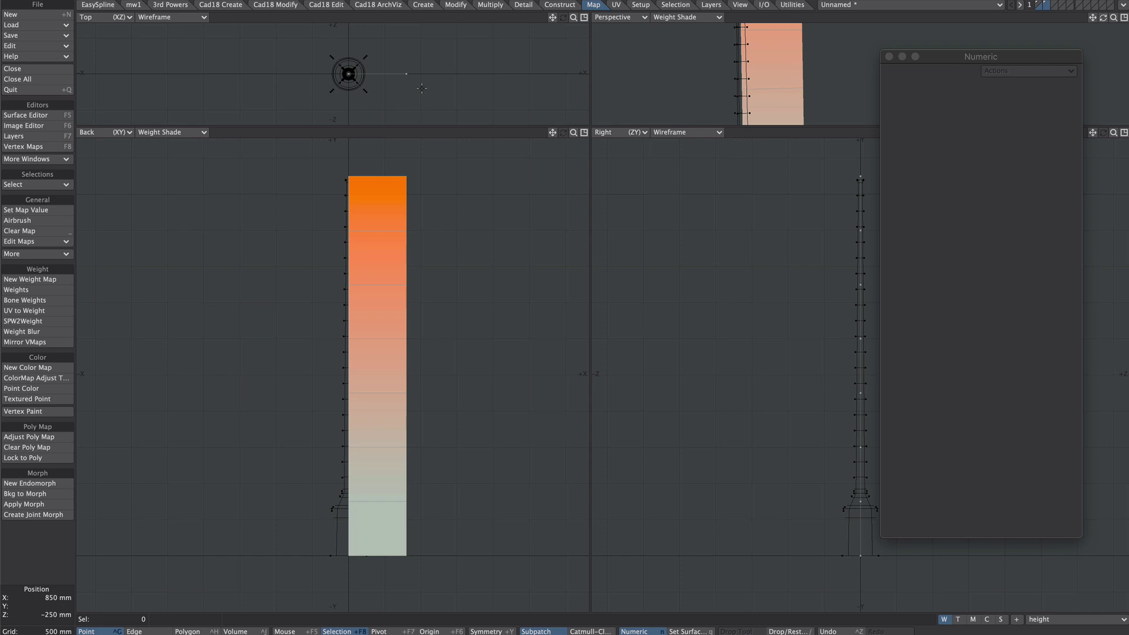
pyautogui.moveTo(403, 57); pyautogui.dragTo(416, 111)
pyautogui.press('Delete')
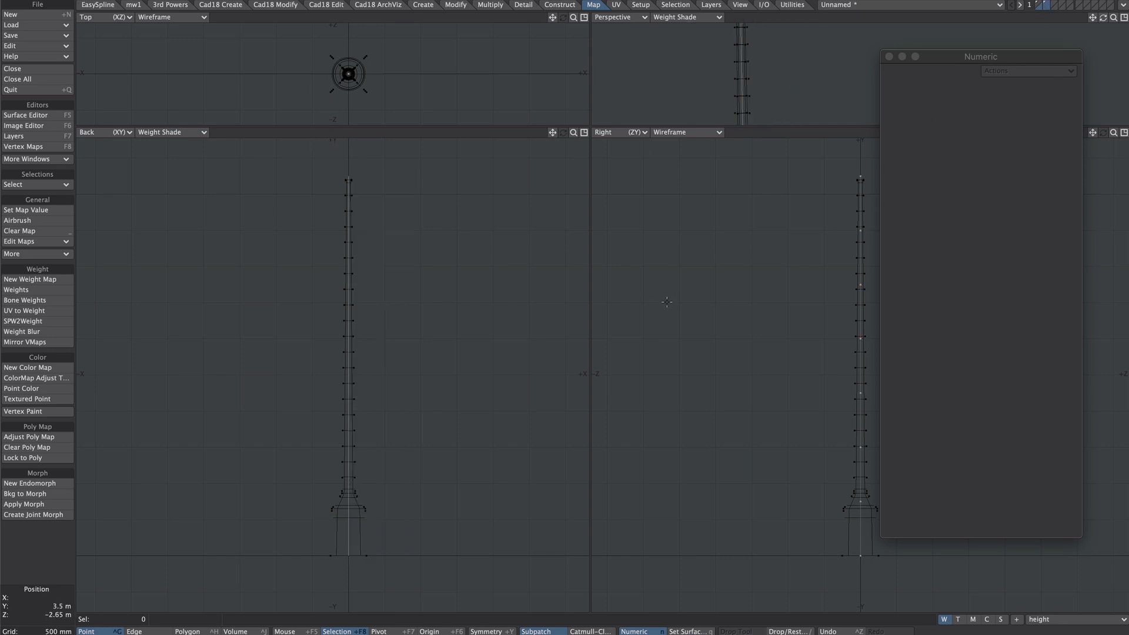
# - In the Layers panel, rename layer 1 to 'antenna' and layer 2 to '2ppc'
pyautogui.press('F7')
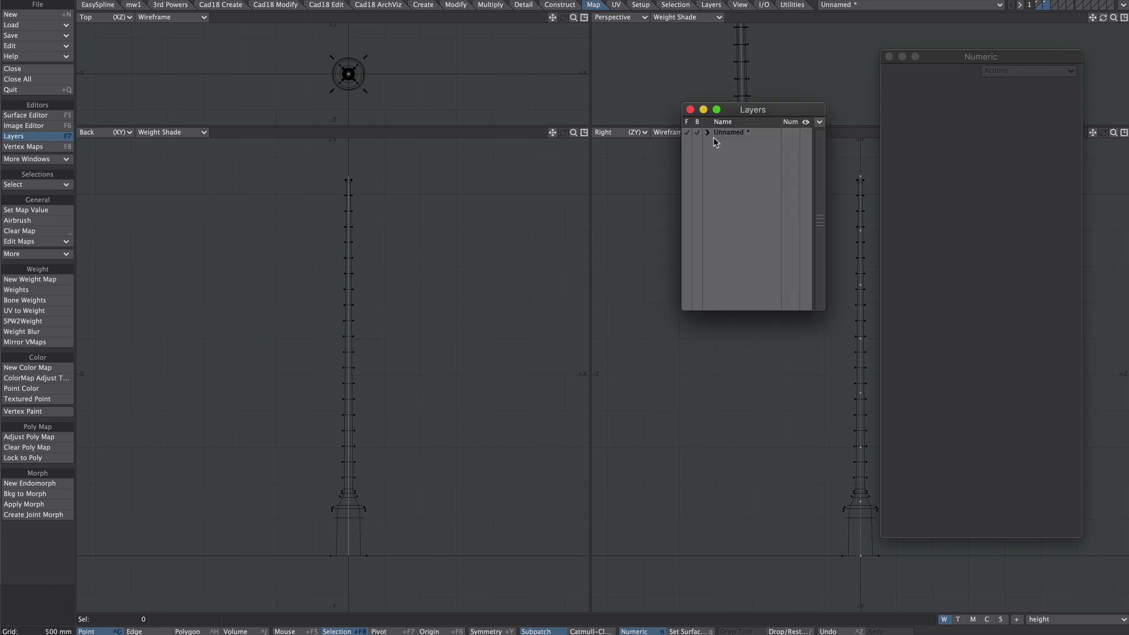
pyautogui.click(735, 153)
pyautogui.doubleClick(736, 143)
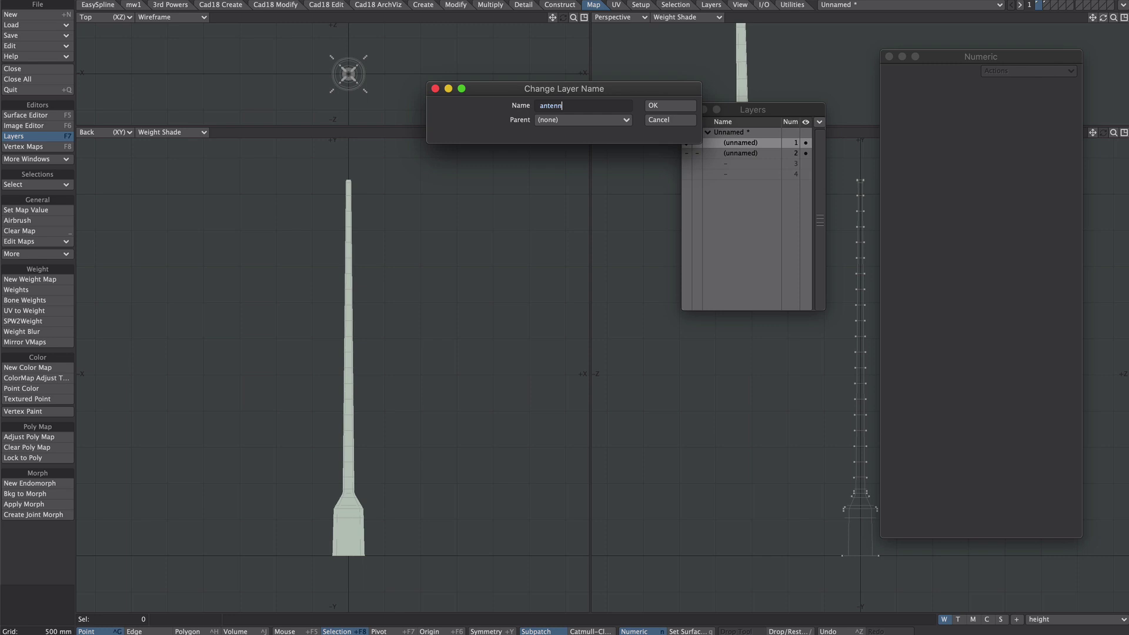
pyautogui.press('Return')
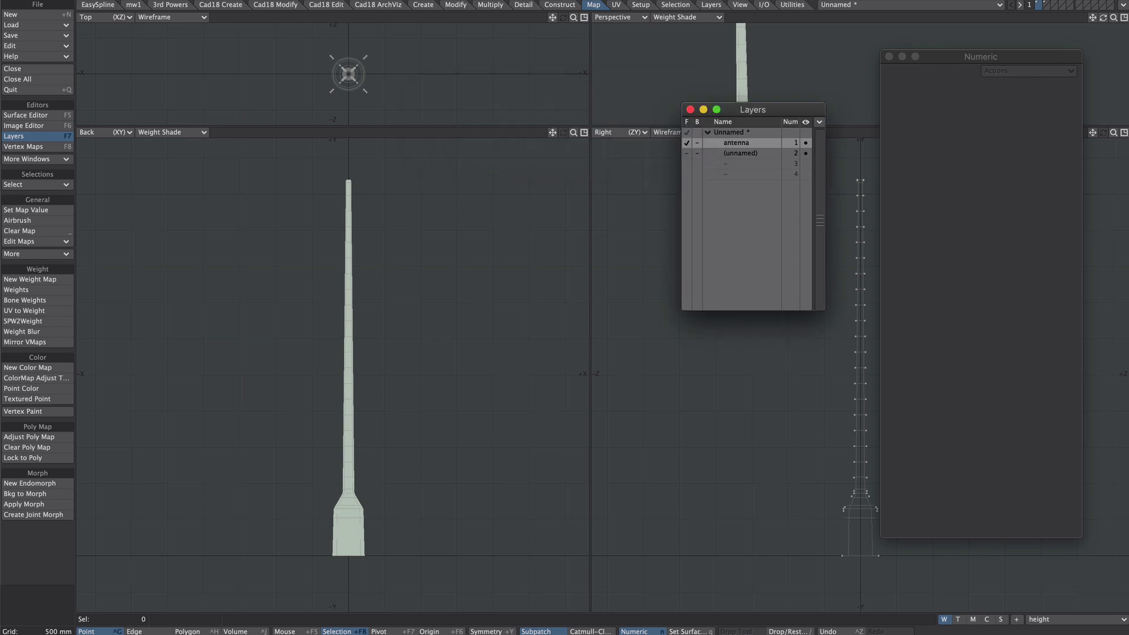
pyautogui.click(732, 153)
pyautogui.doubleClick(734, 152)
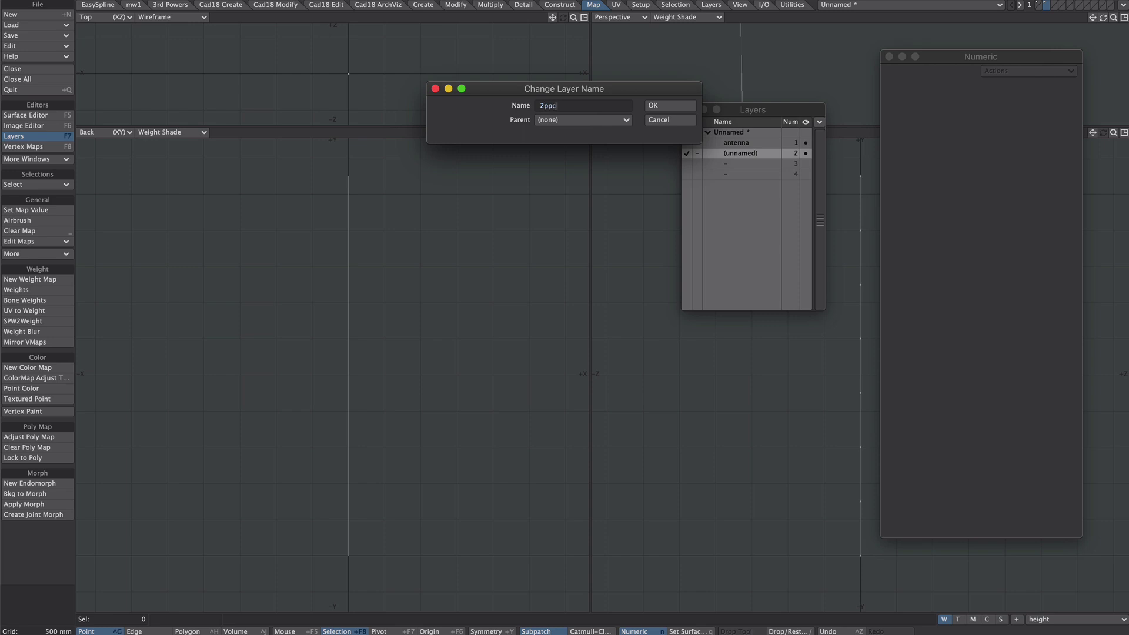
pyautogui.write('2ppc')
pyautogui.press('Return')
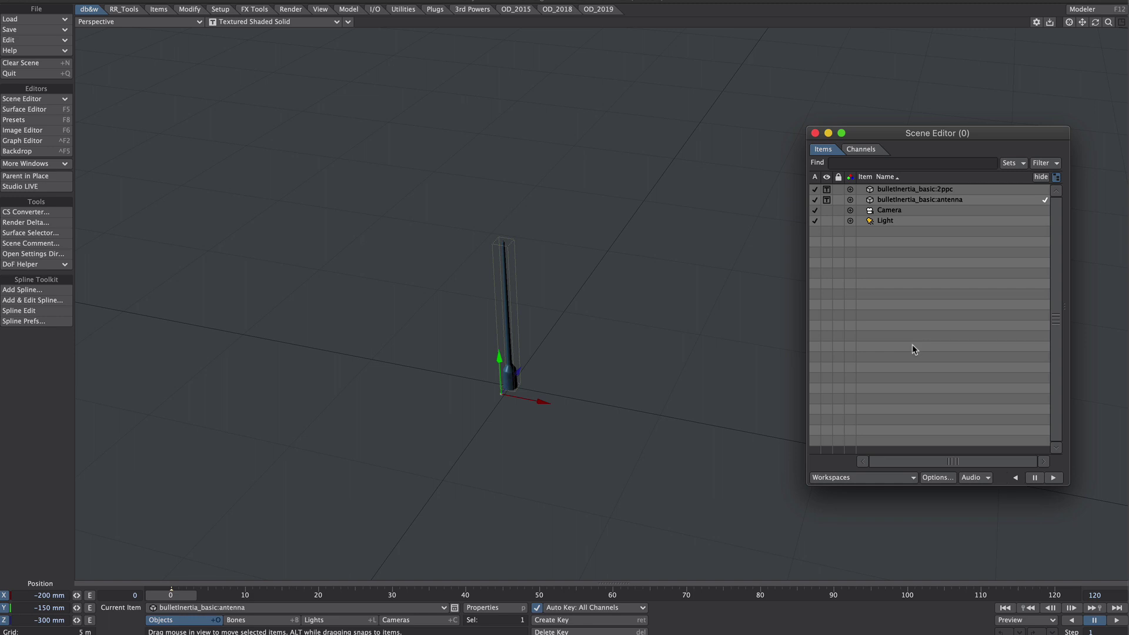
# - Set the antenna object's visibility to Hidden in the Scene Editor
pyautogui.click(906, 202)
pyautogui.click(826, 200)
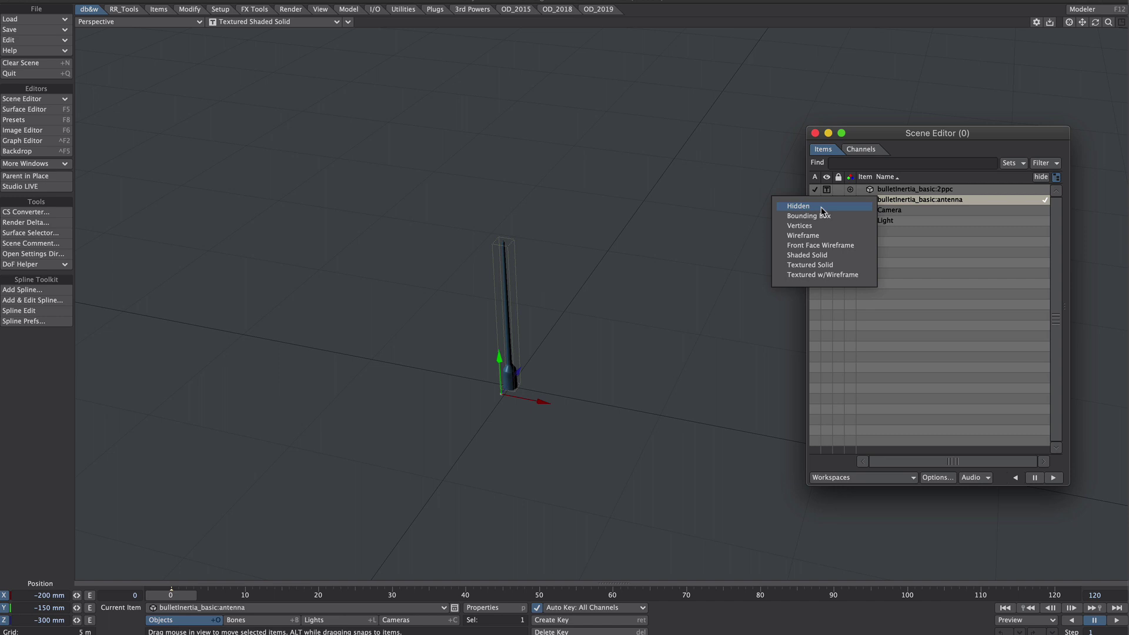
pyautogui.click(822, 207)
# - Display the 2ppc object as a Wireframe with Magenta item colour
pyautogui.click(890, 191)
pyautogui.click(826, 189)
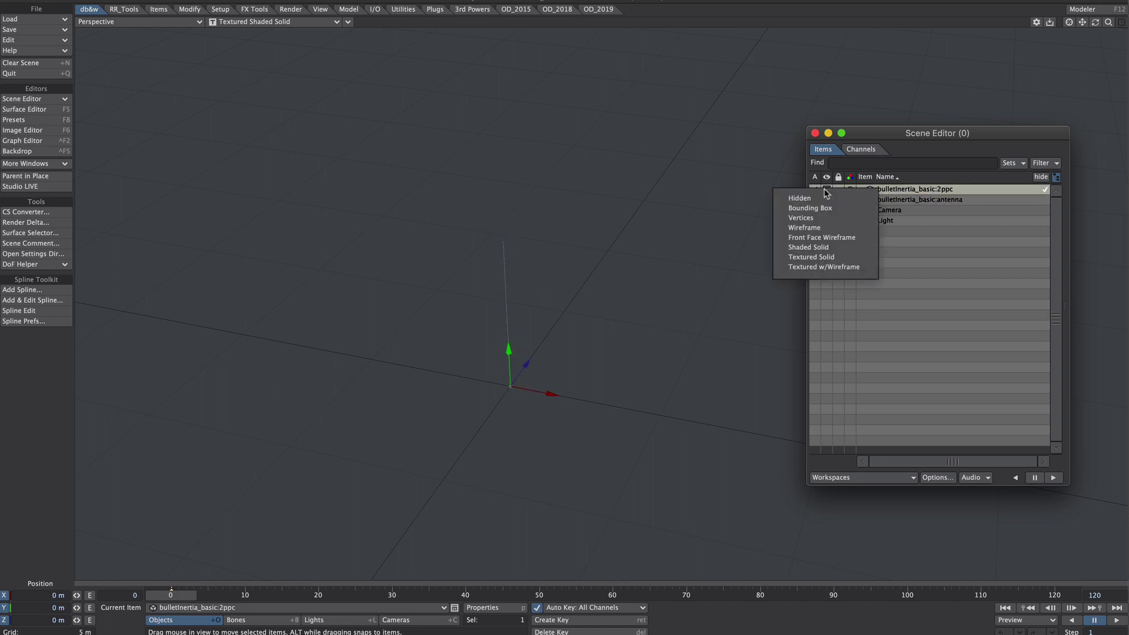
pyautogui.click(817, 228)
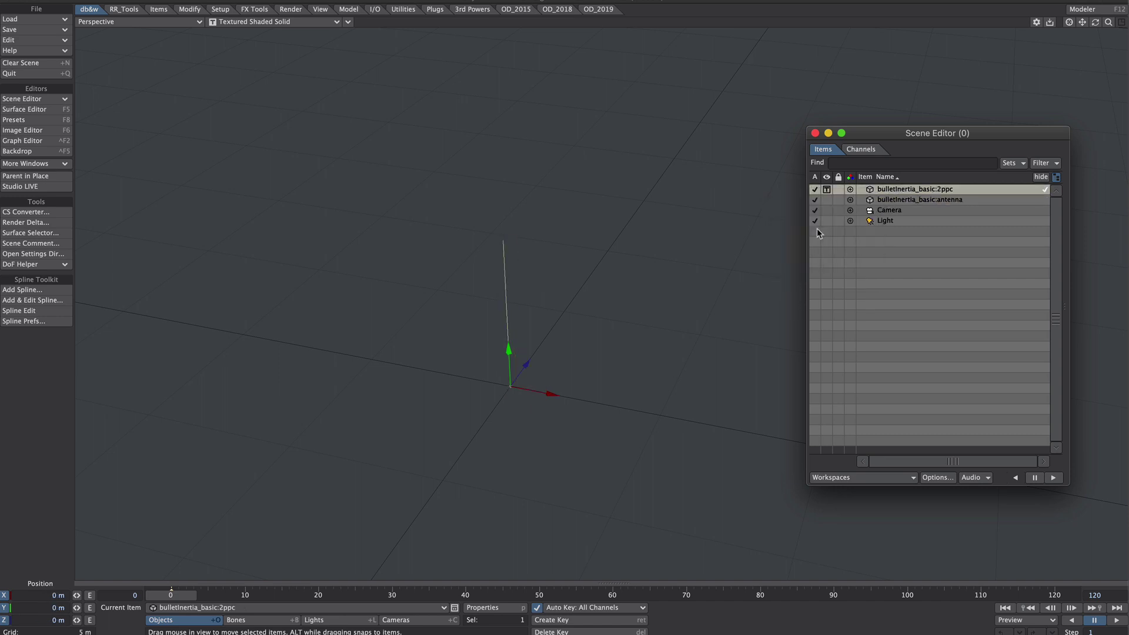
pyautogui.click(869, 190)
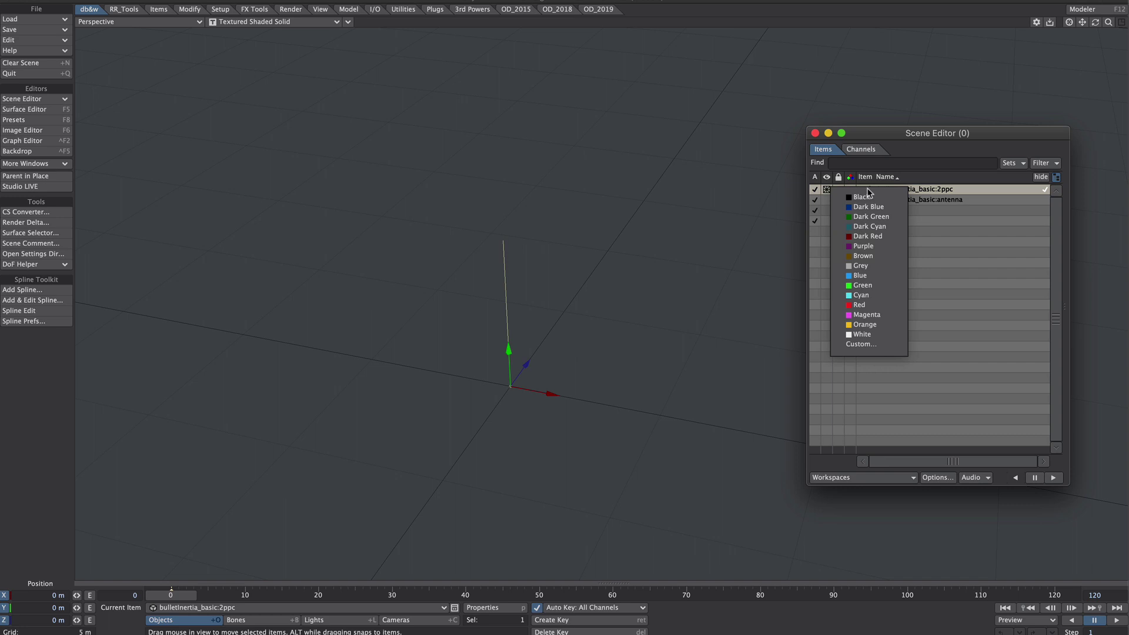
pyautogui.click(864, 315)
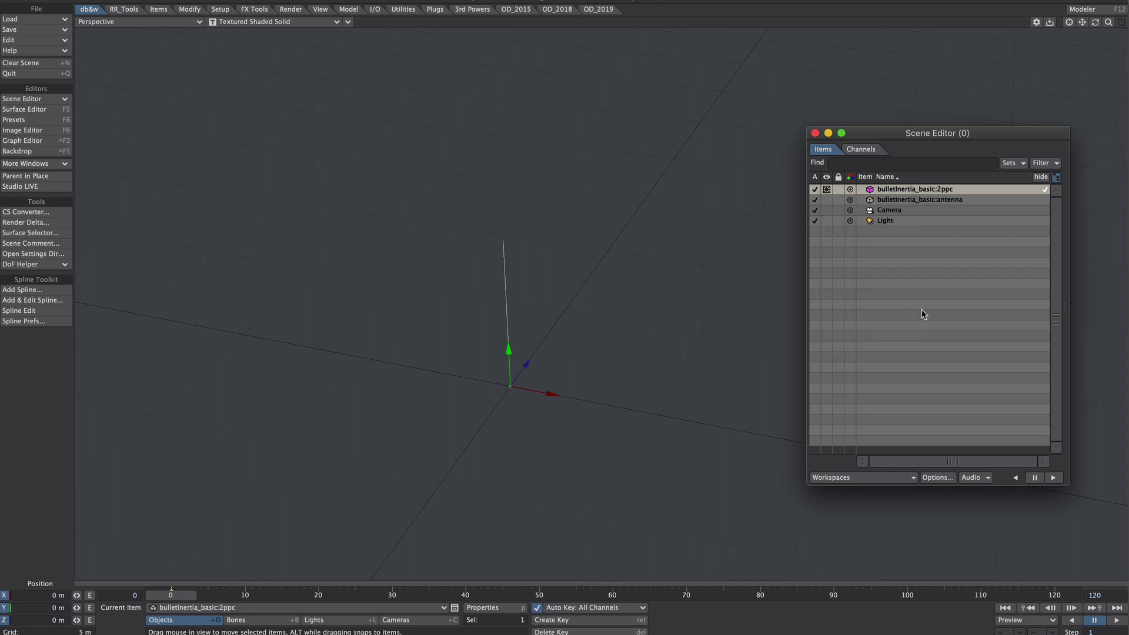
pyautogui.press('space')
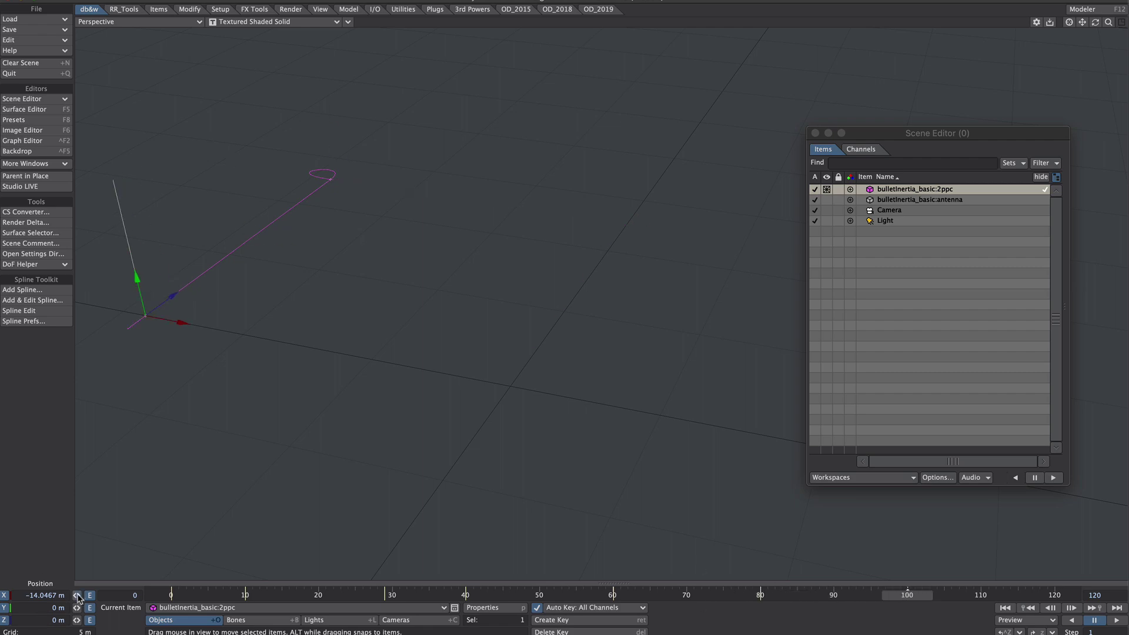
# - Stop the 2ppc preview at frame 0, make 2ppc a Bullet Deforming Body, and open its dynamics properties
pyautogui.hotkey('ctrl', 'F2')
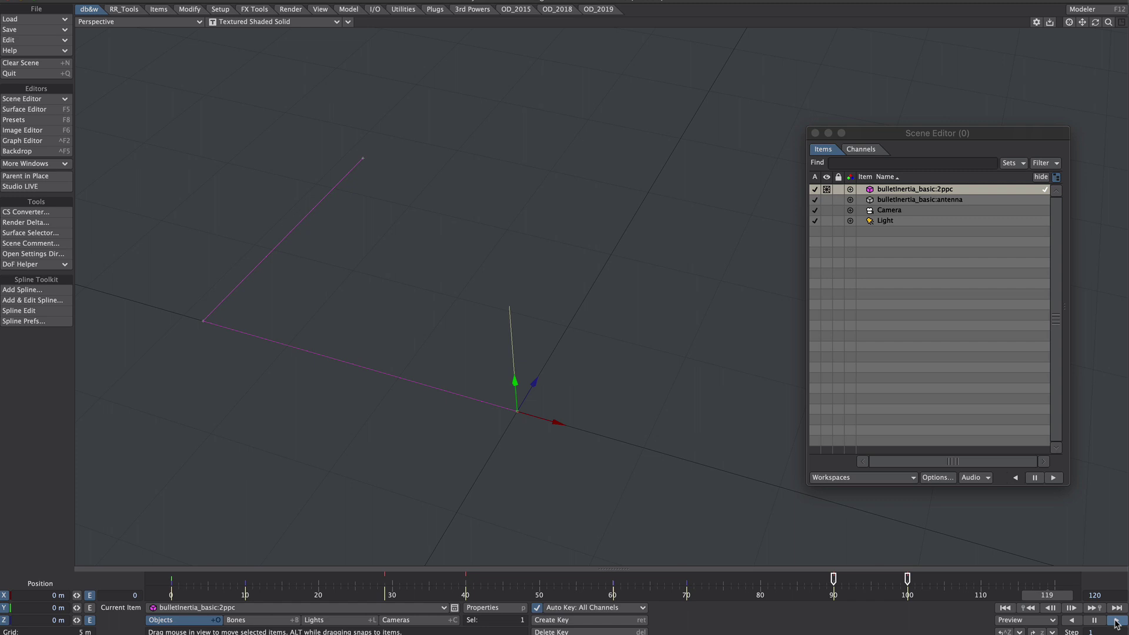
pyautogui.click(1116, 622)
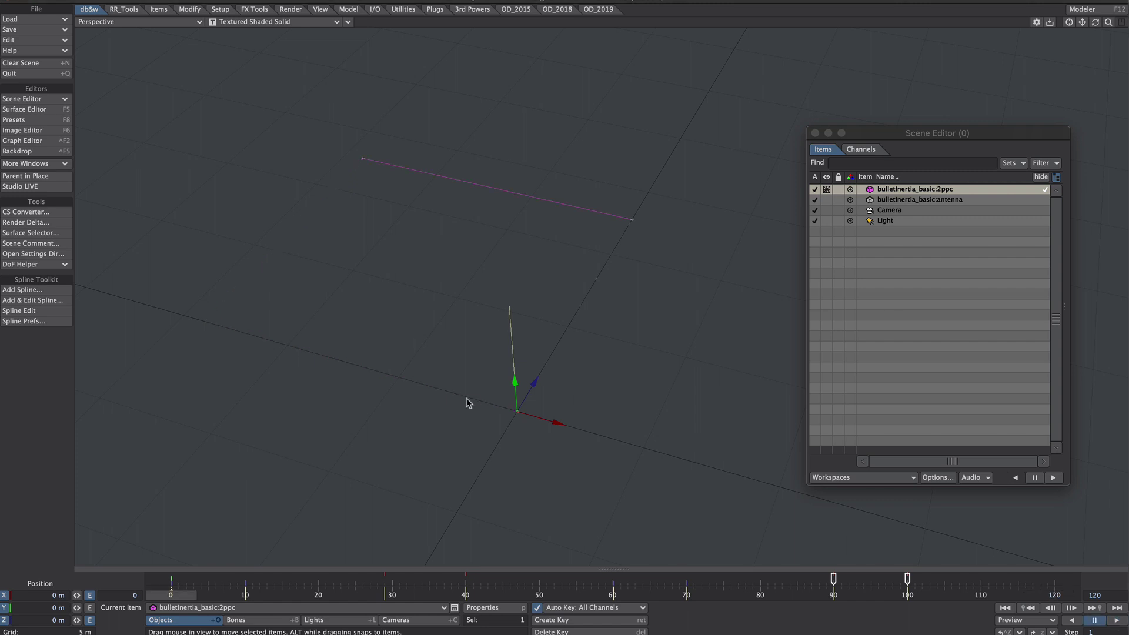
pyautogui.click(255, 10)
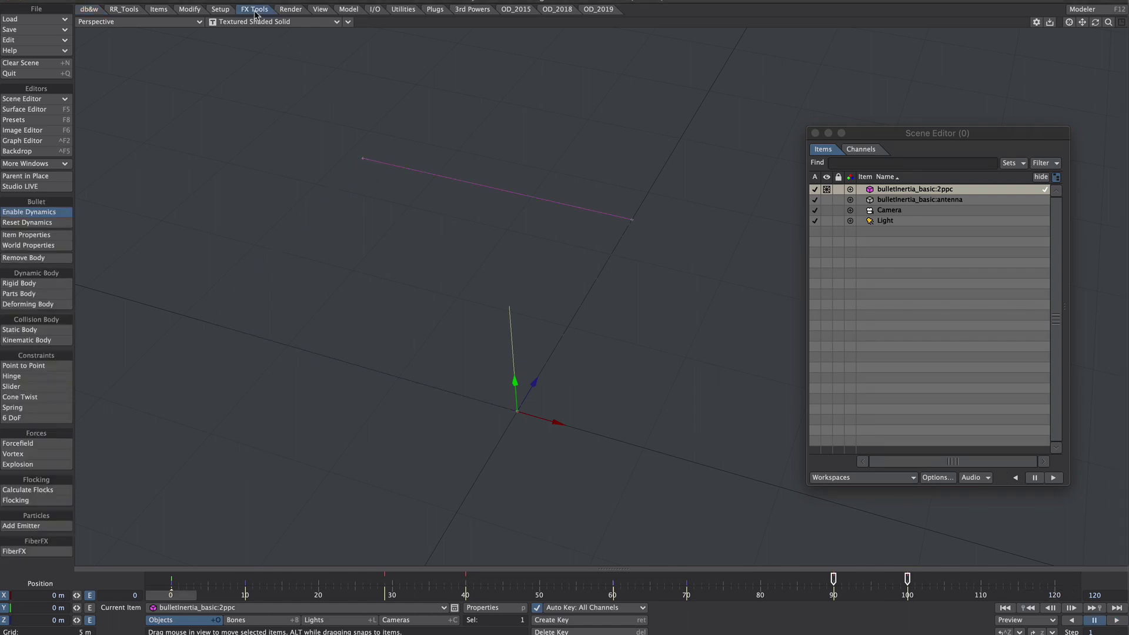
pyautogui.click(16, 304)
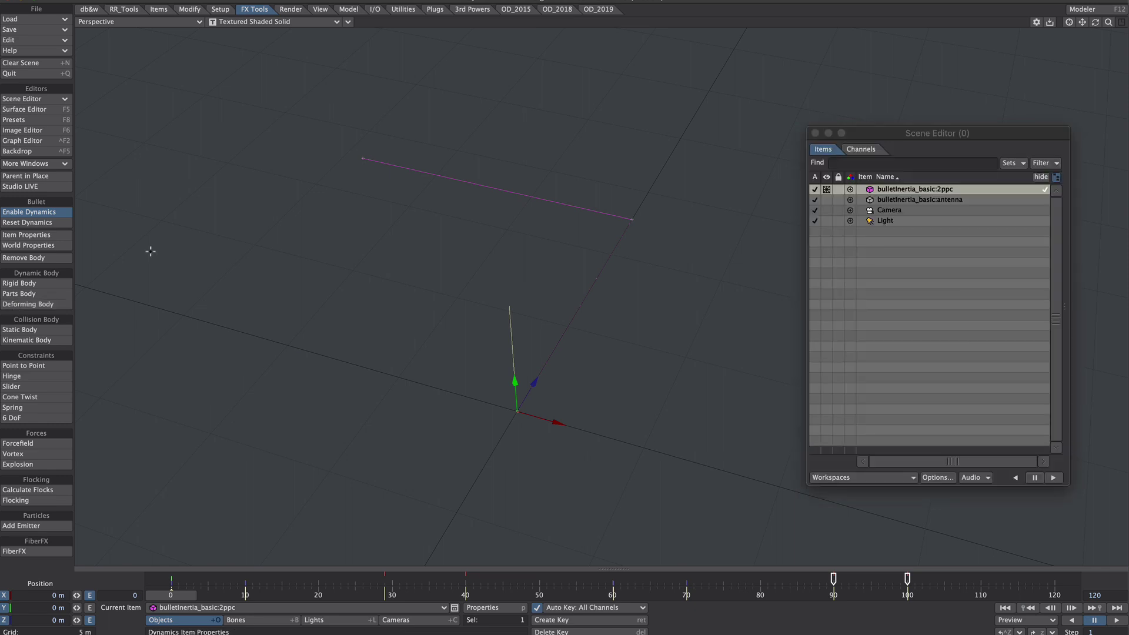
pyautogui.click(41, 235)
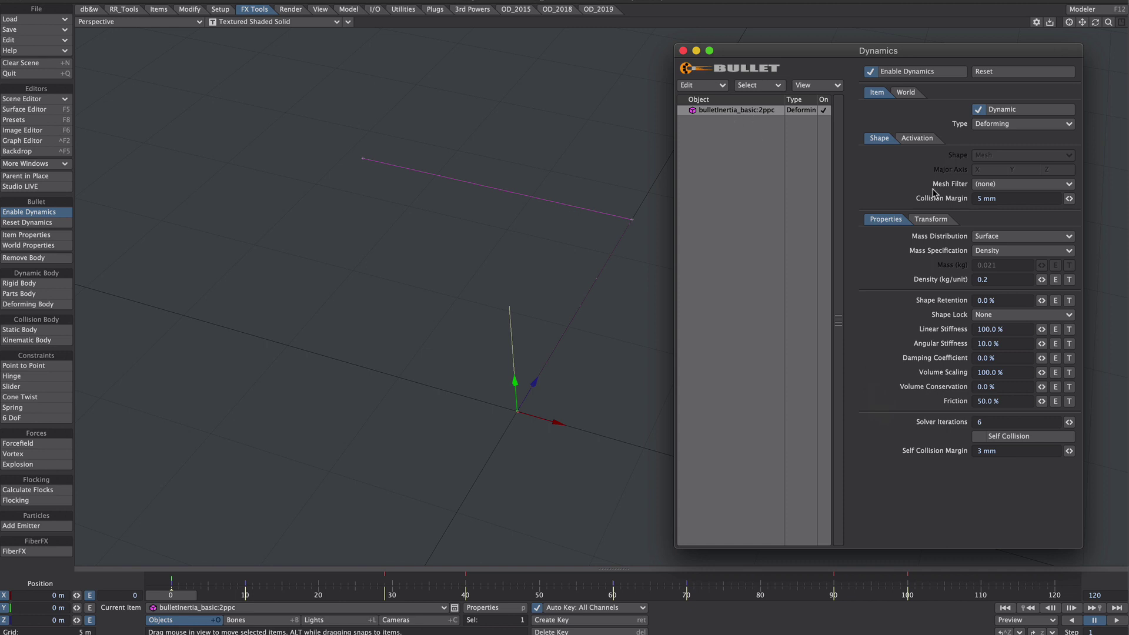
# - Set Mesh Filter to 'bend' and Shape Lock to Translation & Rotation, then run the simulation
pyautogui.click(999, 185)
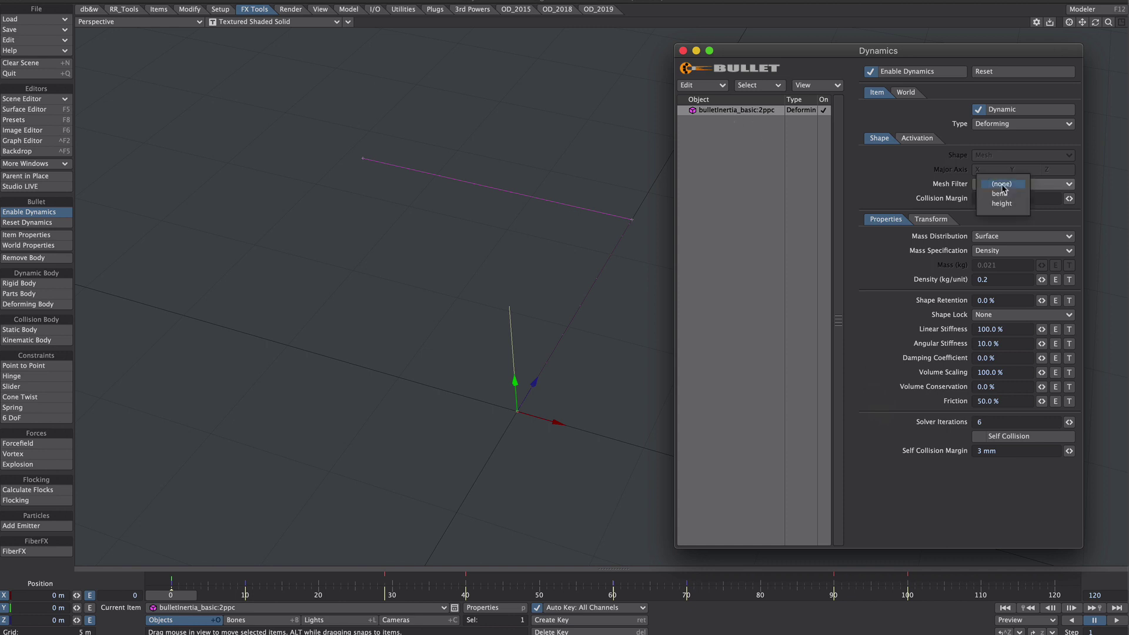
pyautogui.click(1013, 194)
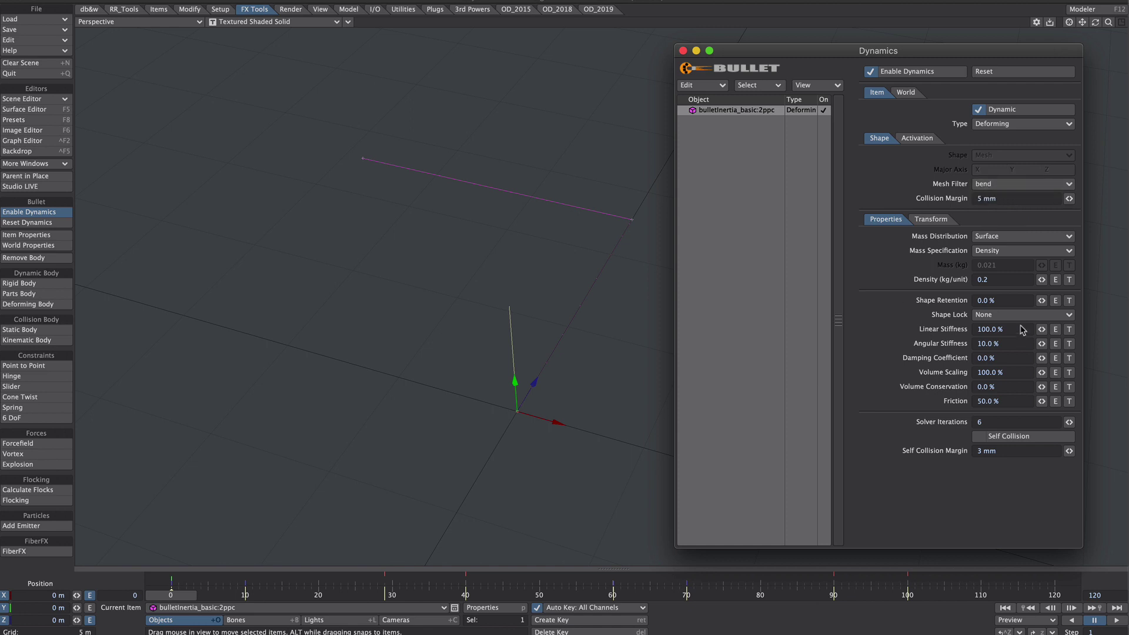
pyautogui.click(1064, 317)
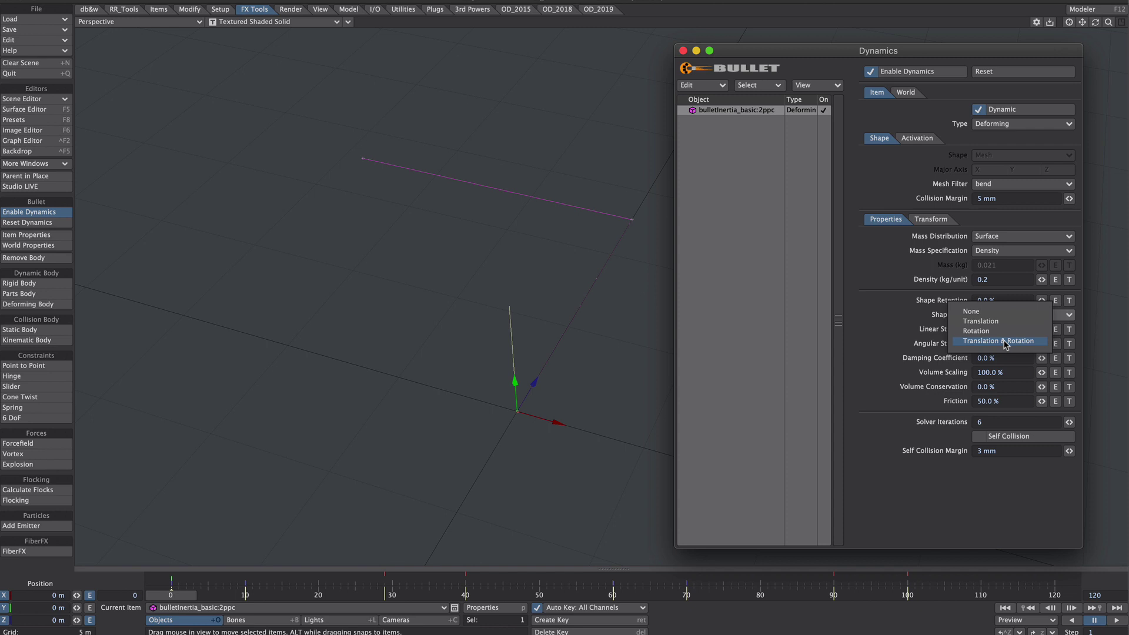
pyautogui.click(1034, 341)
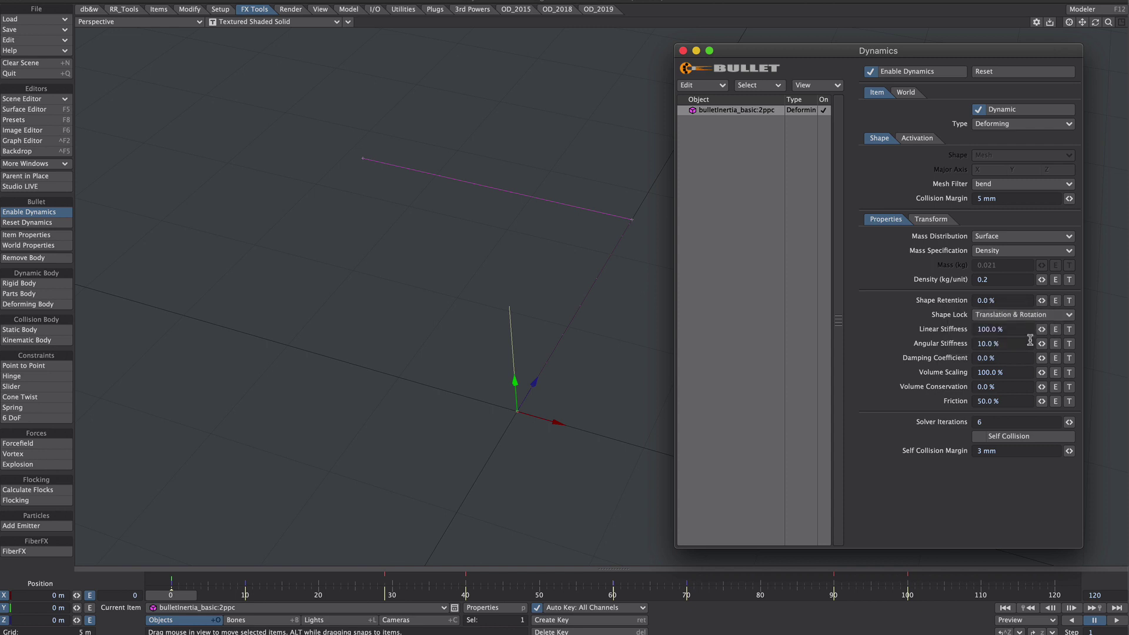
pyautogui.click(1116, 621)
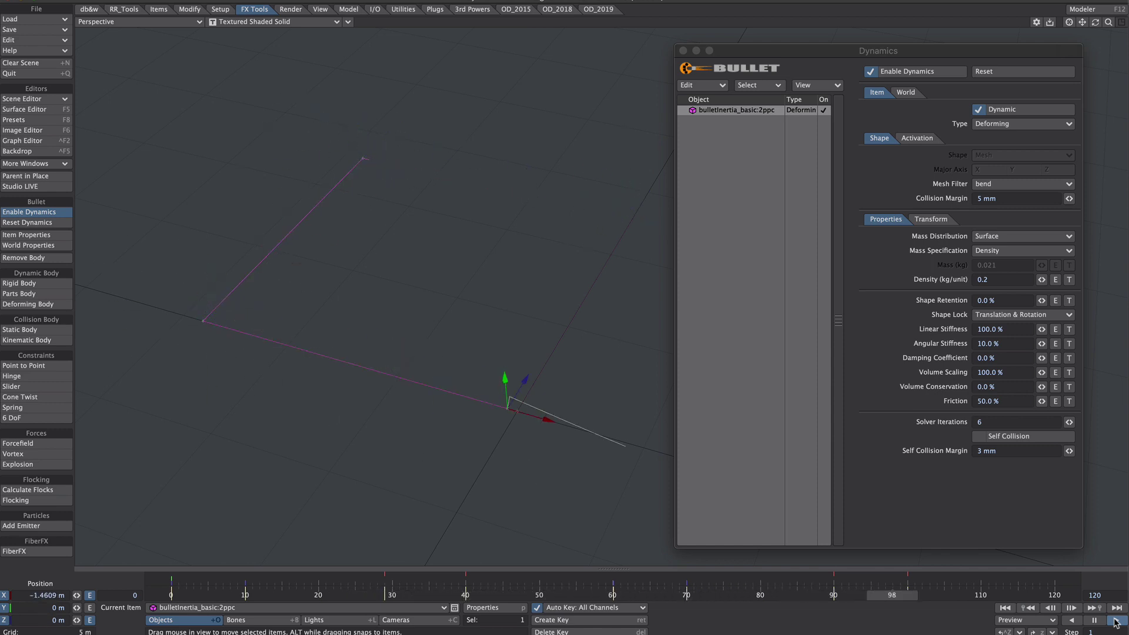
# - Rewind, set the 2ppc Shape Retention to 10%, replay, and raise Damping Coefficient to 4%
pyautogui.click(926, 333)
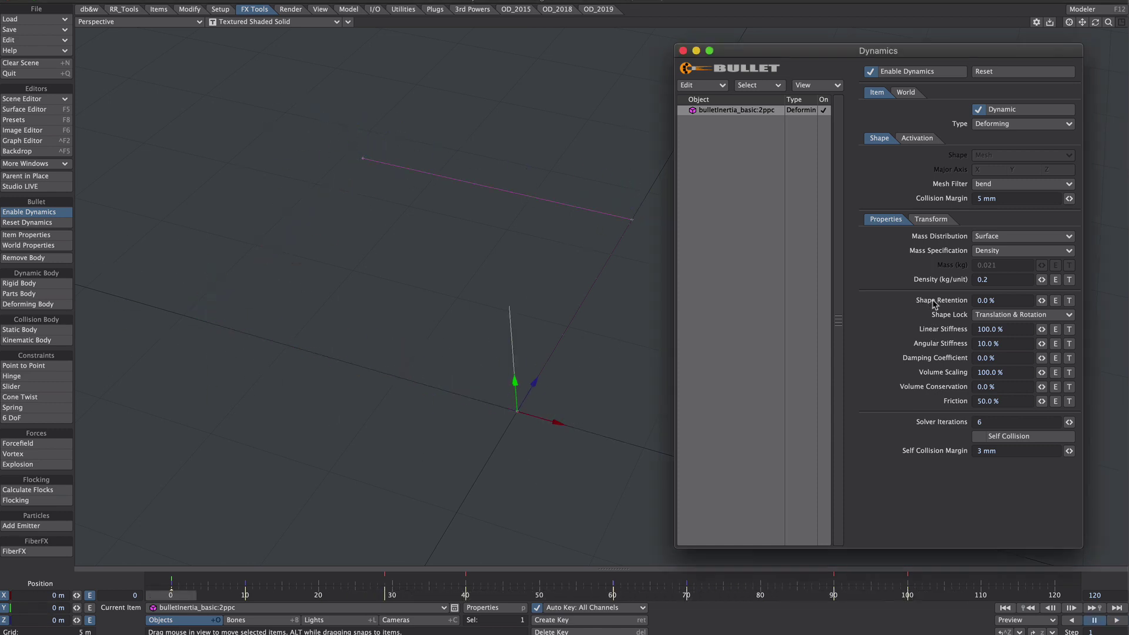
pyautogui.moveTo(1000, 301); pyautogui.dragTo(961, 301)
pyautogui.write('10')
pyautogui.press('Tab')
pyautogui.click(1116, 620)
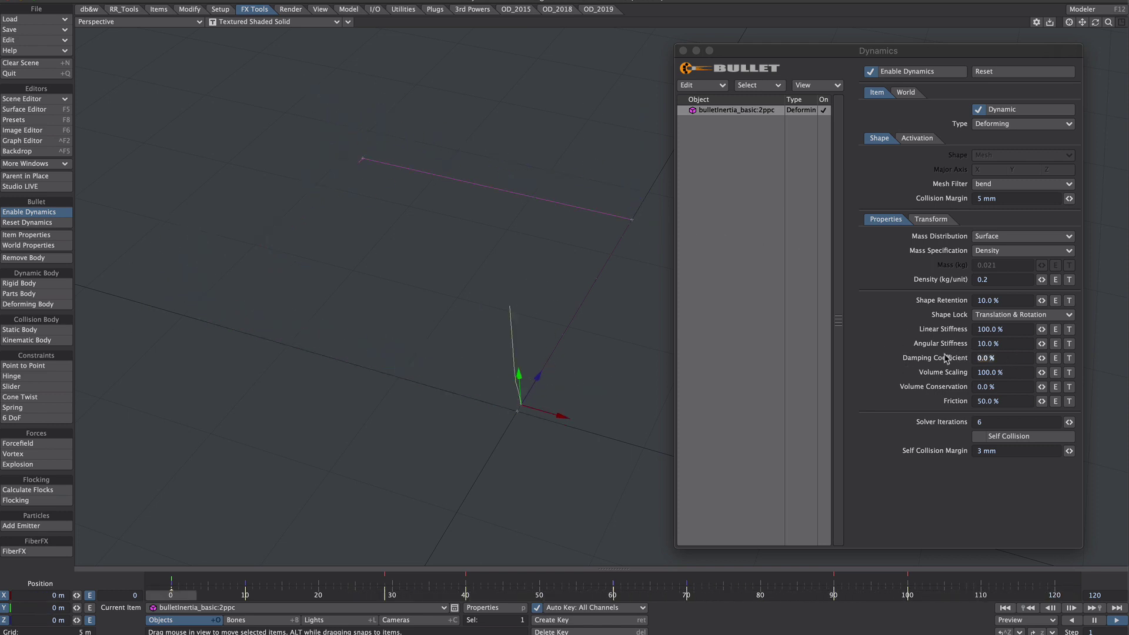
pyautogui.moveTo(945, 358); pyautogui.dragTo(974, 359)
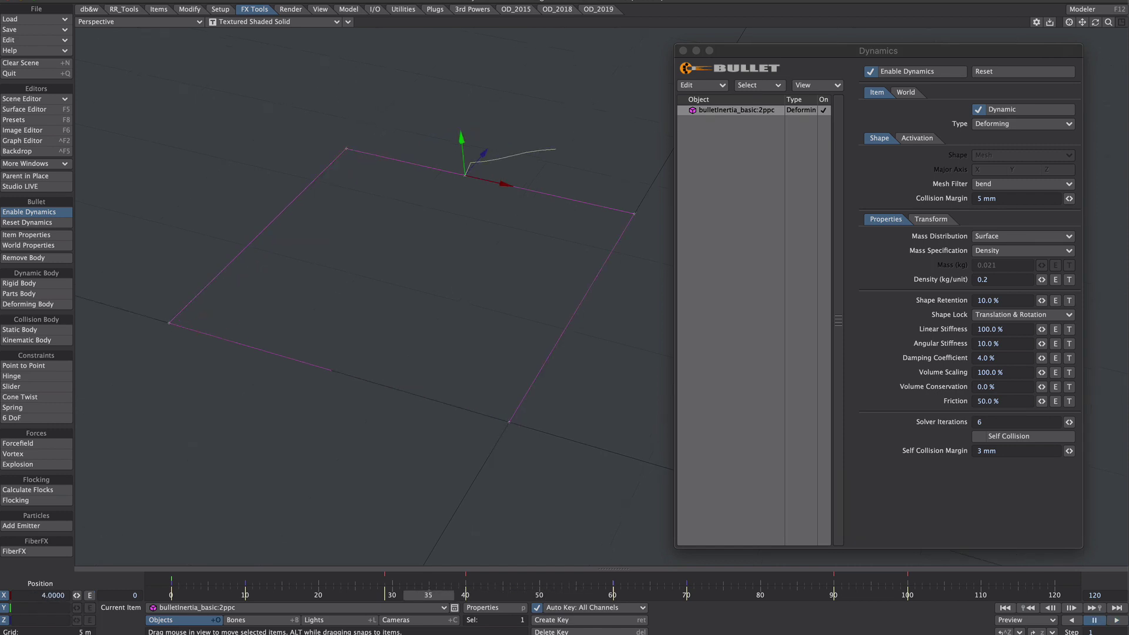
# - Drag the 2ppc polychain left and toward the viewer in the Perspective viewport
pyautogui.moveTo(478, 225); pyautogui.dragTo(267, 352)
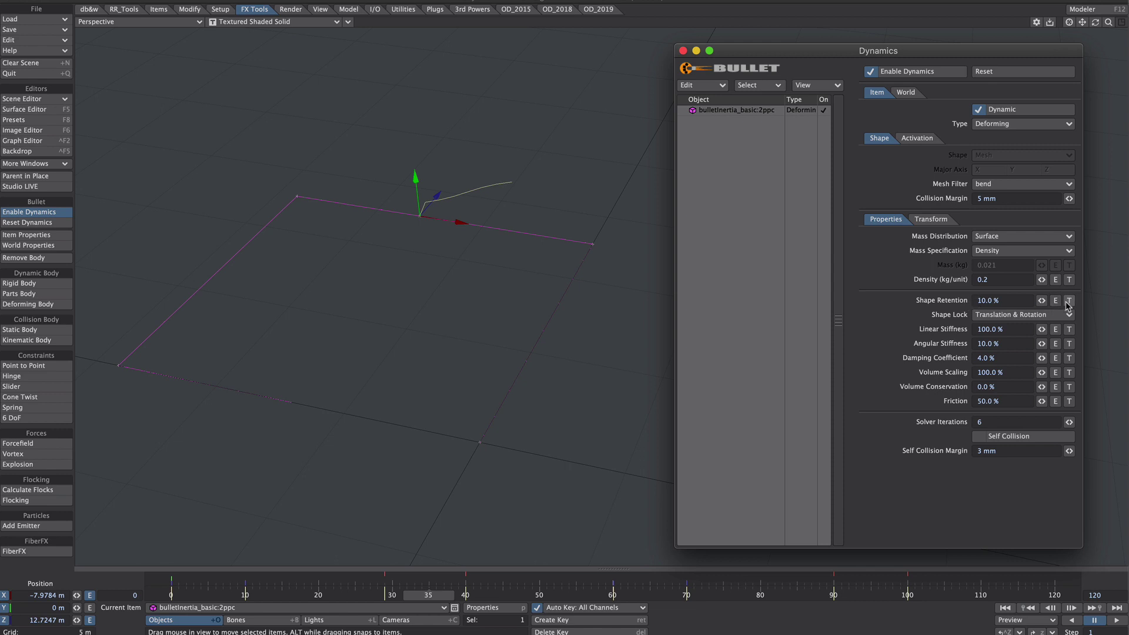
# - Give Shape Retention a Gradient texture driven by the 'height' weight map, and add a key
pyautogui.click(1069, 300)
pyautogui.click(955, 88)
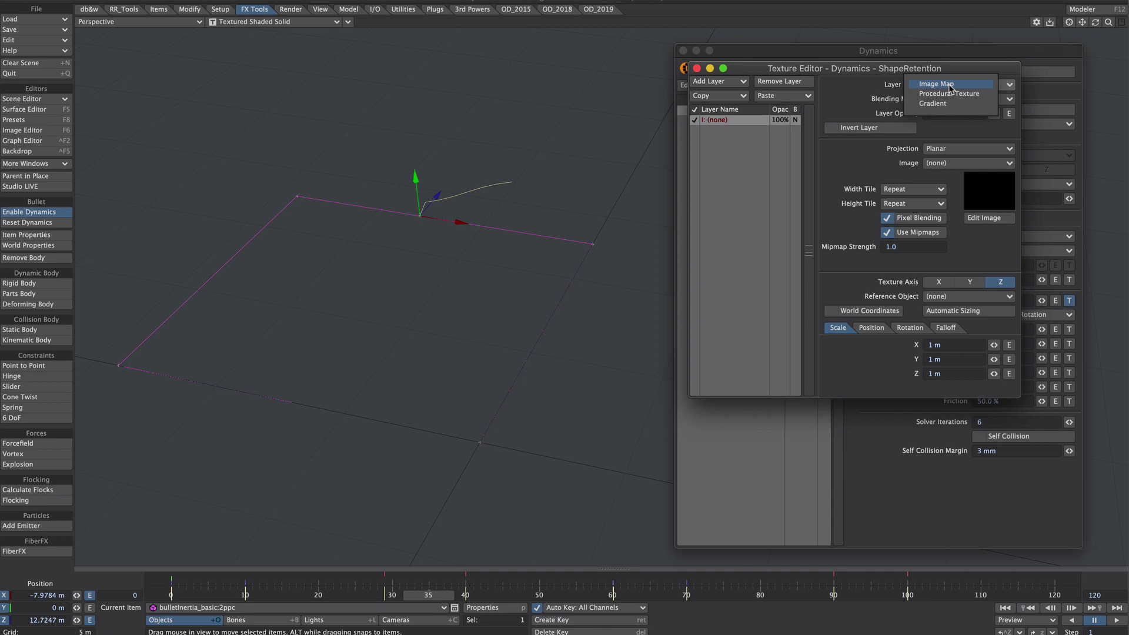
pyautogui.click(952, 104)
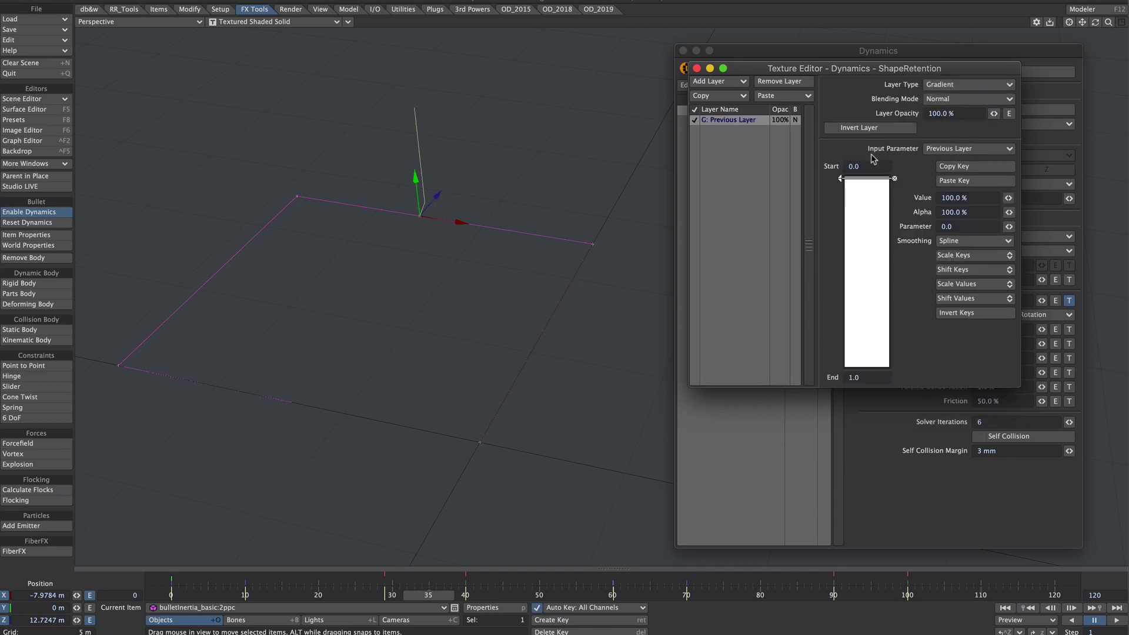
pyautogui.click(971, 148)
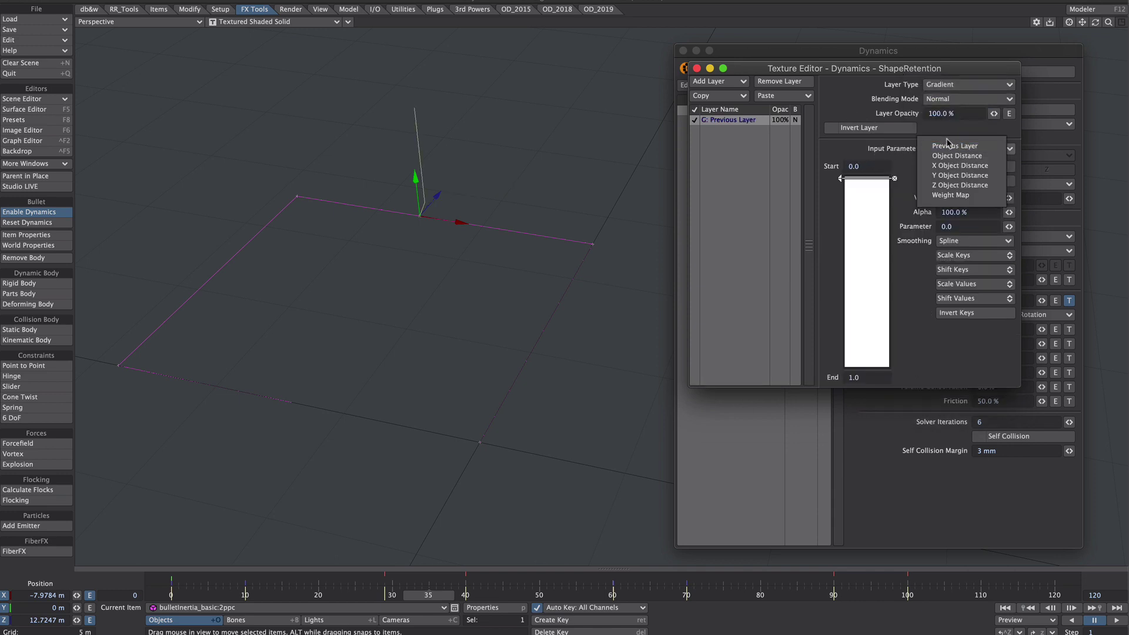
pyautogui.click(956, 195)
pyautogui.click(936, 163)
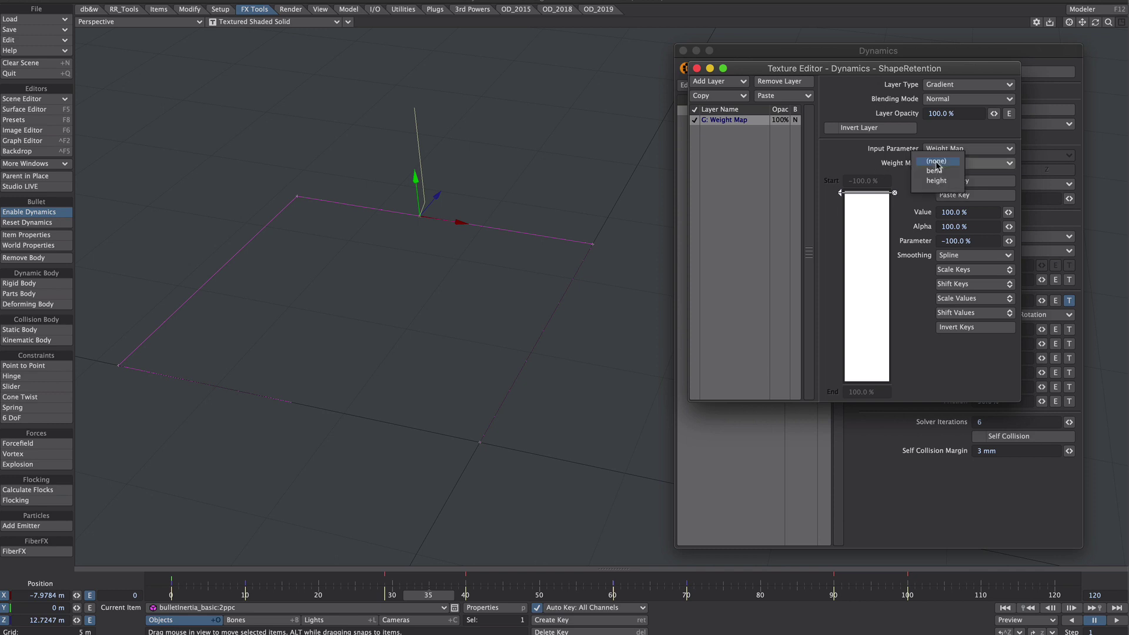
pyautogui.click(941, 181)
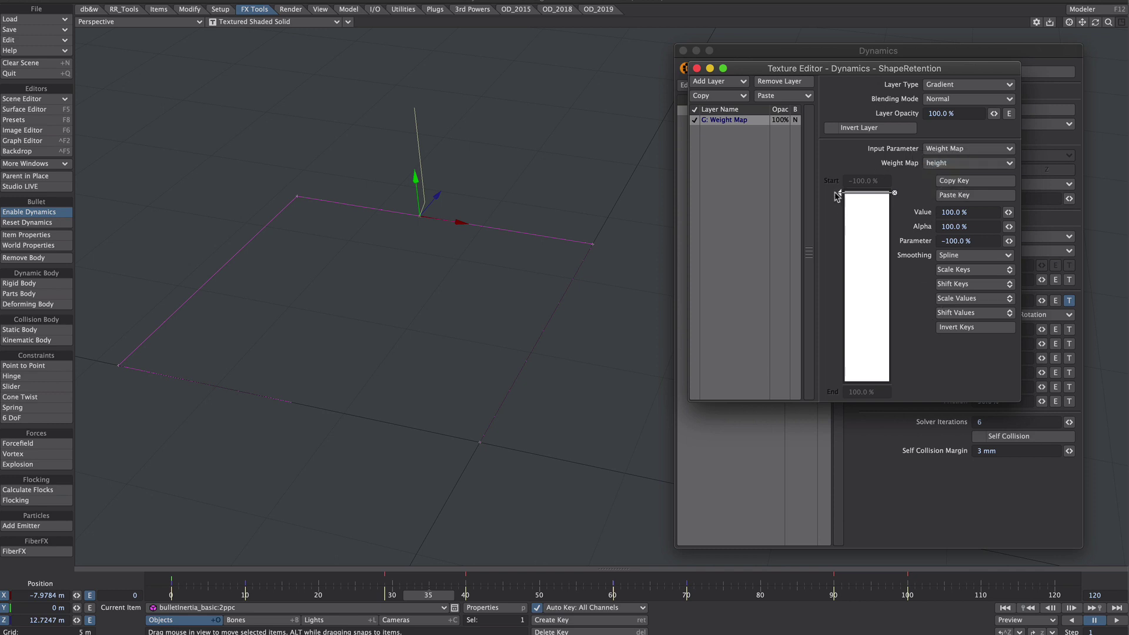
pyautogui.click(866, 280)
pyautogui.click(981, 240)
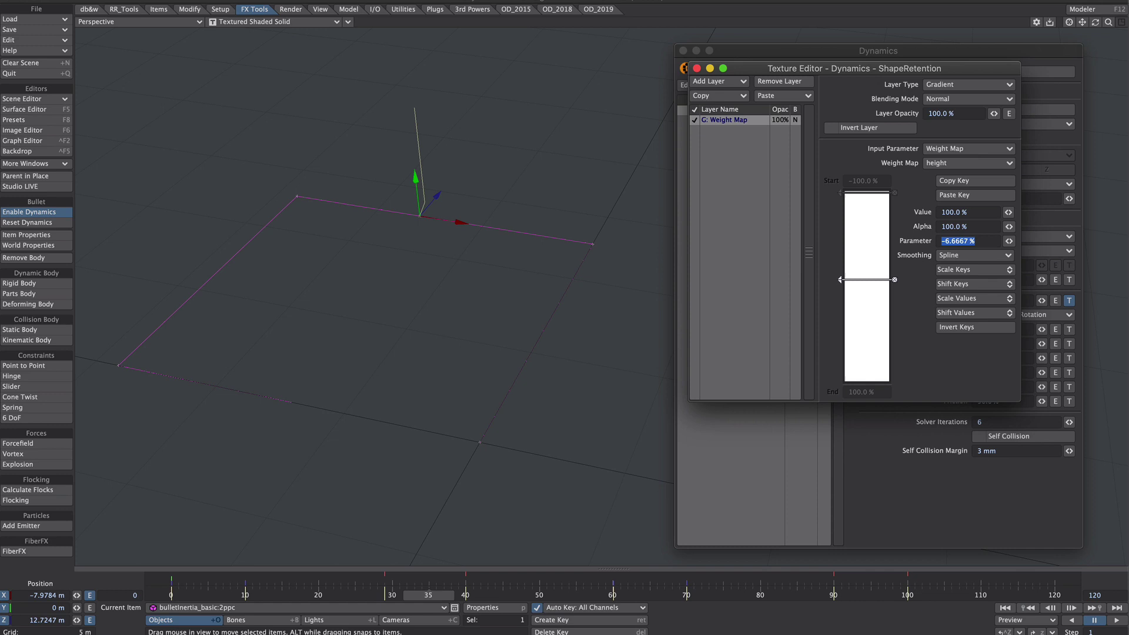
# - Set the new key's parameter to 0%, move the Texture Editor aside, and add a bottom key
pyautogui.write('0')
pyautogui.press('Return')
pyautogui.moveTo(908, 73); pyautogui.dragTo(837, 53)
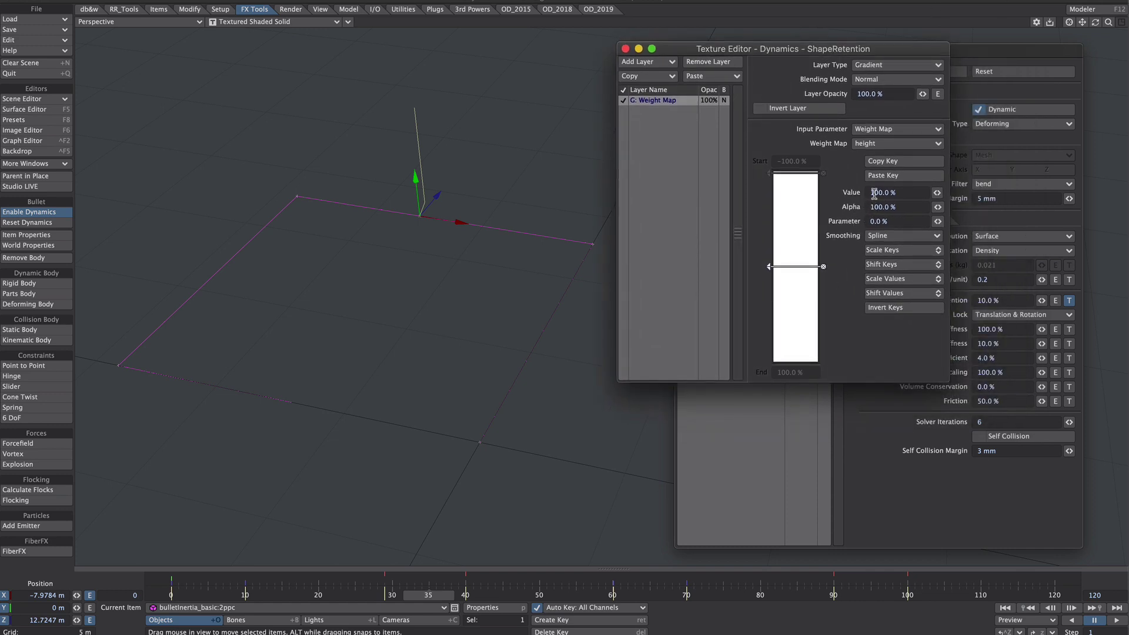
pyautogui.moveTo(867, 49); pyautogui.dragTo(825, 49)
pyautogui.moveTo(438, 597)
pyautogui.mouseDown()
pyautogui.moveTo(529, 597)
pyautogui.moveTo(340, 597)
pyautogui.moveTo(457, 597)
pyautogui.moveTo(421, 596)
pyautogui.mouseUp()
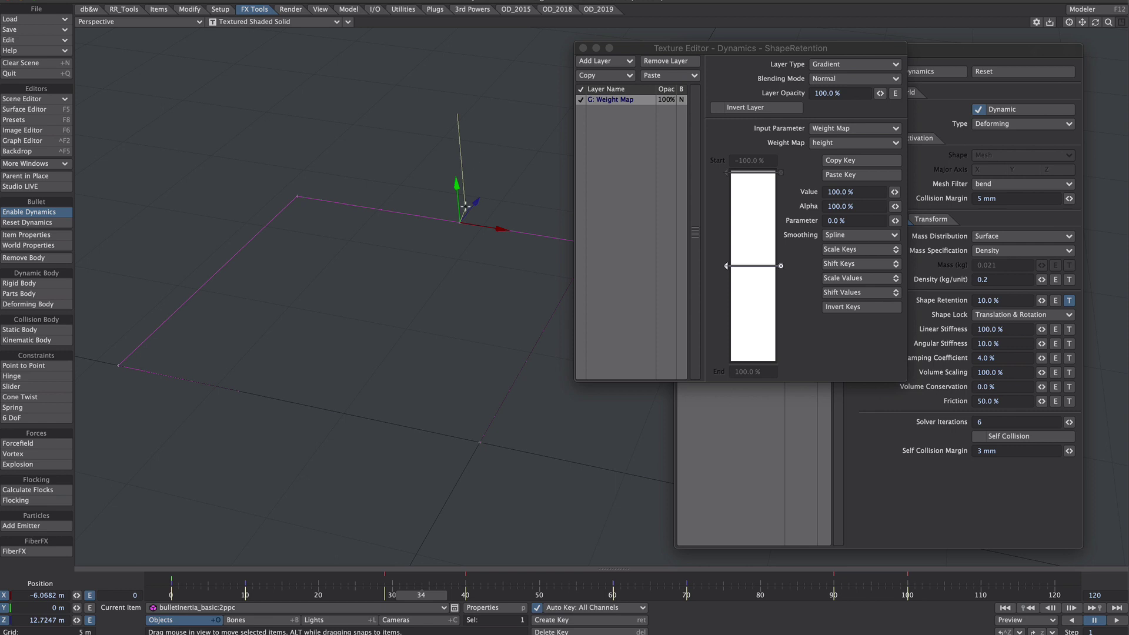
pyautogui.click(744, 360)
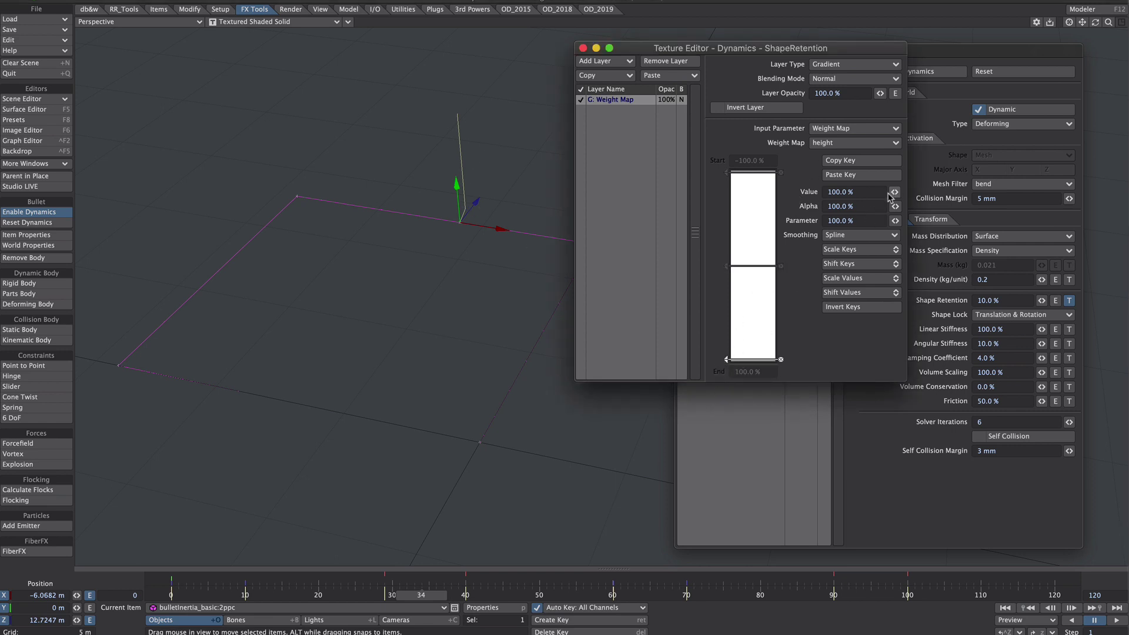
# - Set the bottom gradient key's Value to 3%
pyautogui.moveTo(879, 193); pyautogui.dragTo(821, 192)
pyautogui.write('3')
pyautogui.press('Tab')
pyautogui.moveTo(430, 598)
pyautogui.mouseDown()
pyautogui.moveTo(391, 596)
pyautogui.moveTo(447, 596)
pyautogui.moveTo(436, 597)
pyautogui.mouseUp()
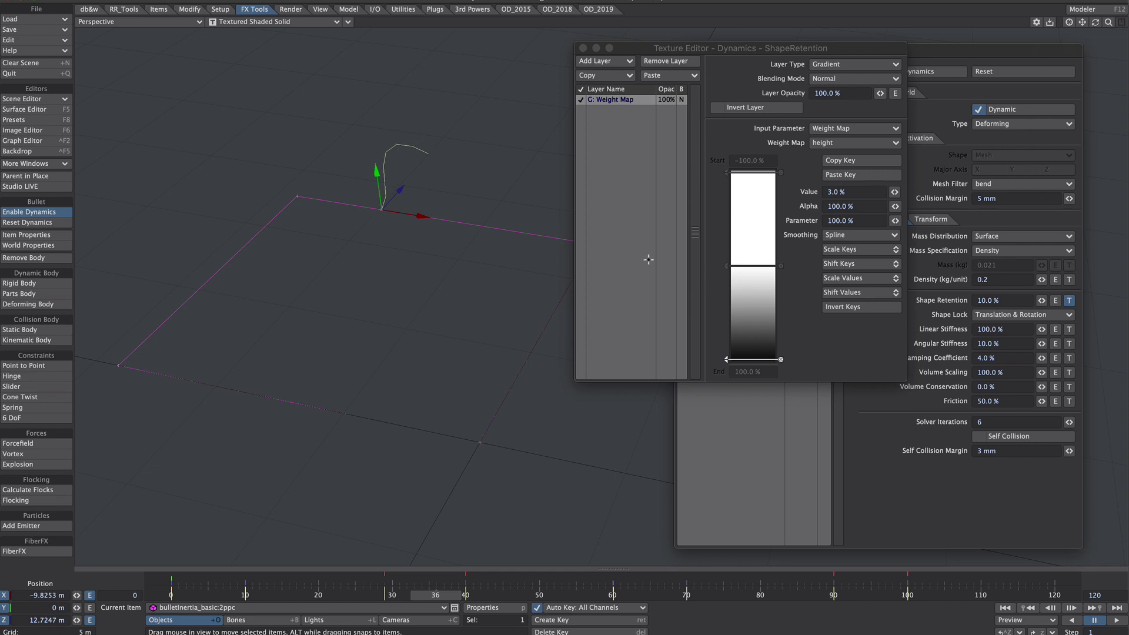
# - Lower the middle key's value and add a key near the bottom at 10%
pyautogui.click(726, 266)
pyautogui.moveTo(892, 192); pyautogui.dragTo(852, 224)
pyautogui.click(744, 356)
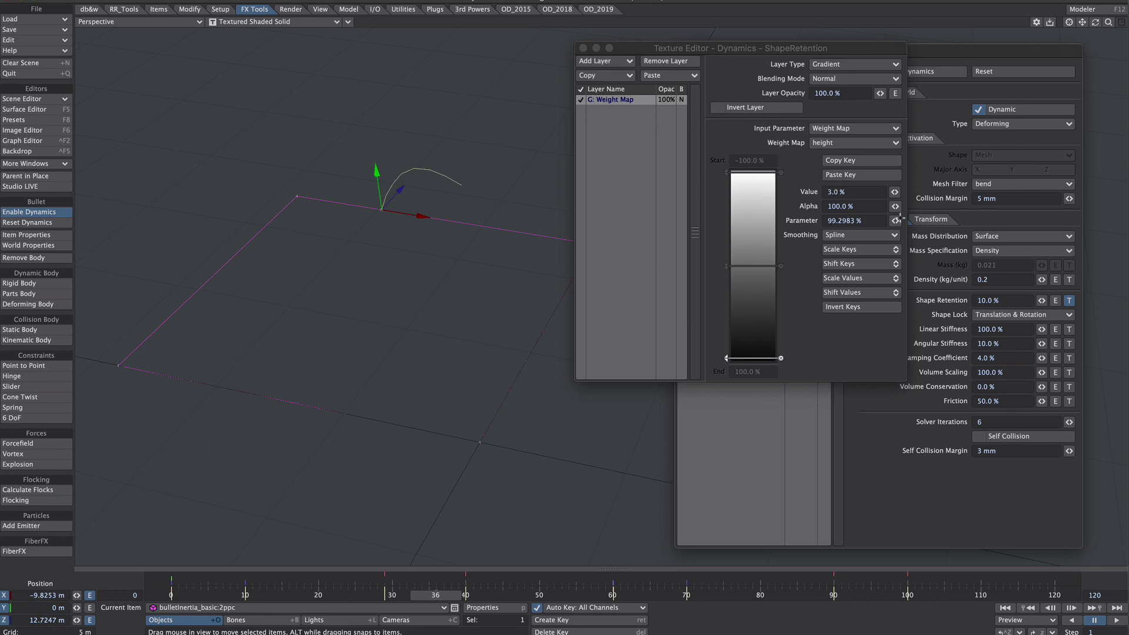
pyautogui.moveTo(893, 192)
pyautogui.mouseDown()
pyautogui.moveTo(906, 192)
pyautogui.moveTo(896, 194)
pyautogui.mouseUp()
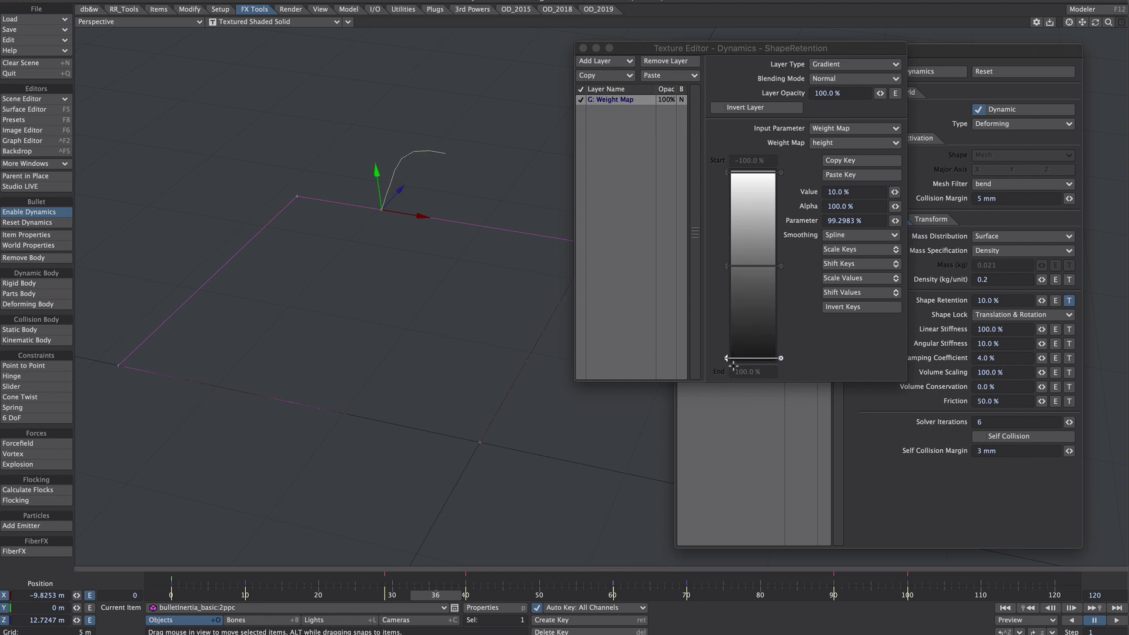
pyautogui.click(723, 267)
pyautogui.click(726, 359)
# - Close the Texture Editor and dynamics settings, then play the simulation
pyautogui.click(582, 48)
pyautogui.click(682, 52)
pyautogui.click(1116, 620)
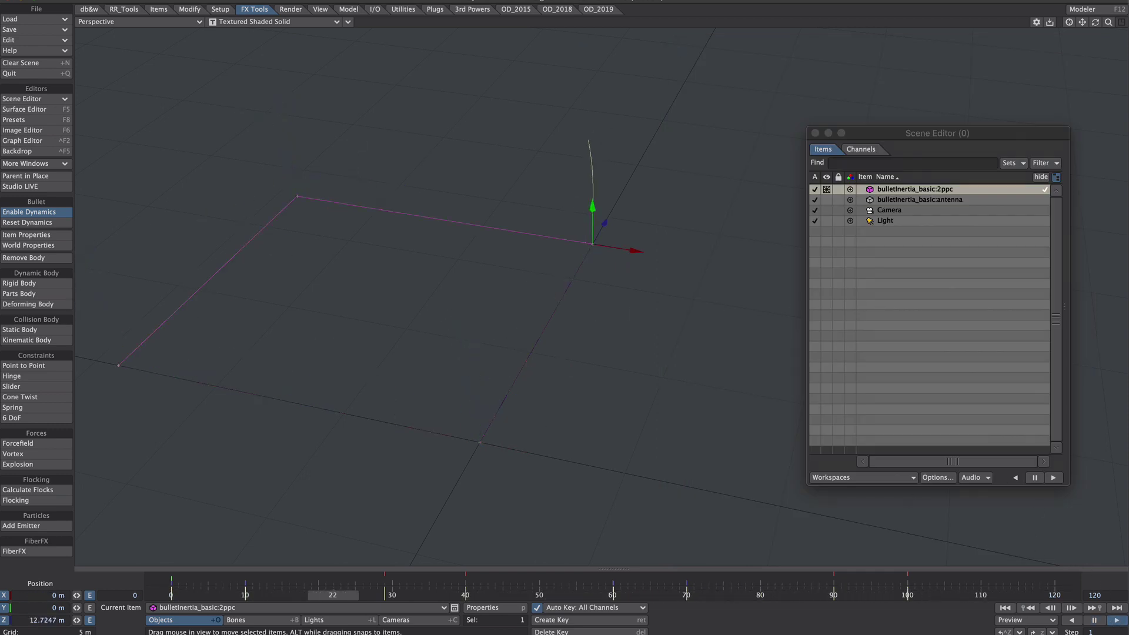
# - Set the polychain's Damping Coefficient to 6%, then stop playback and scrub the frames
pyautogui.click(34, 235)
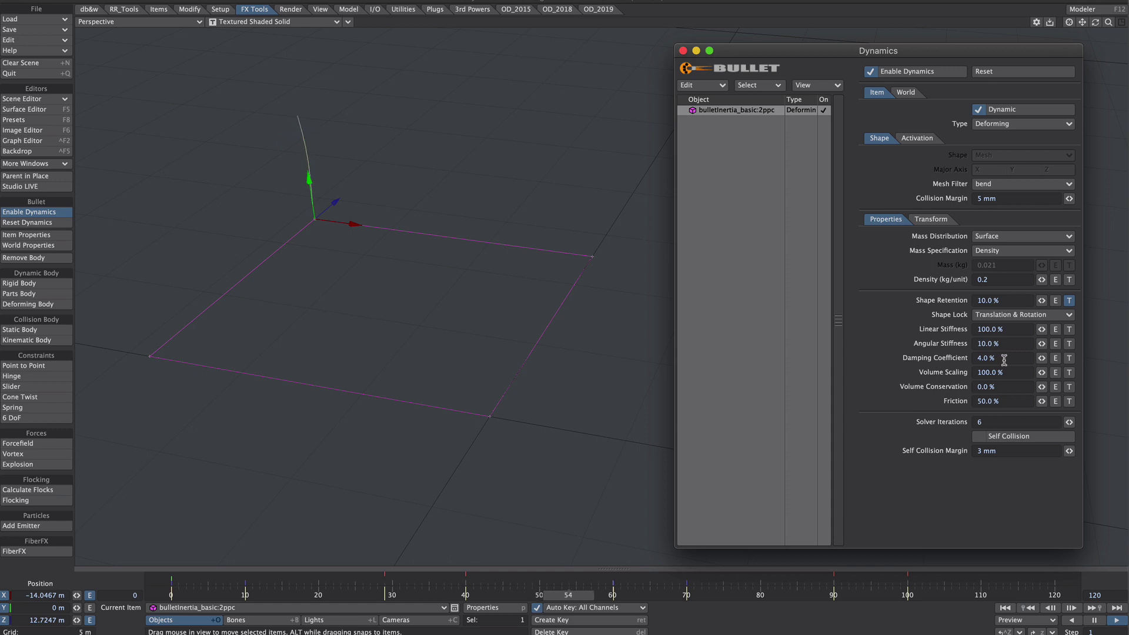
pyautogui.click(941, 358)
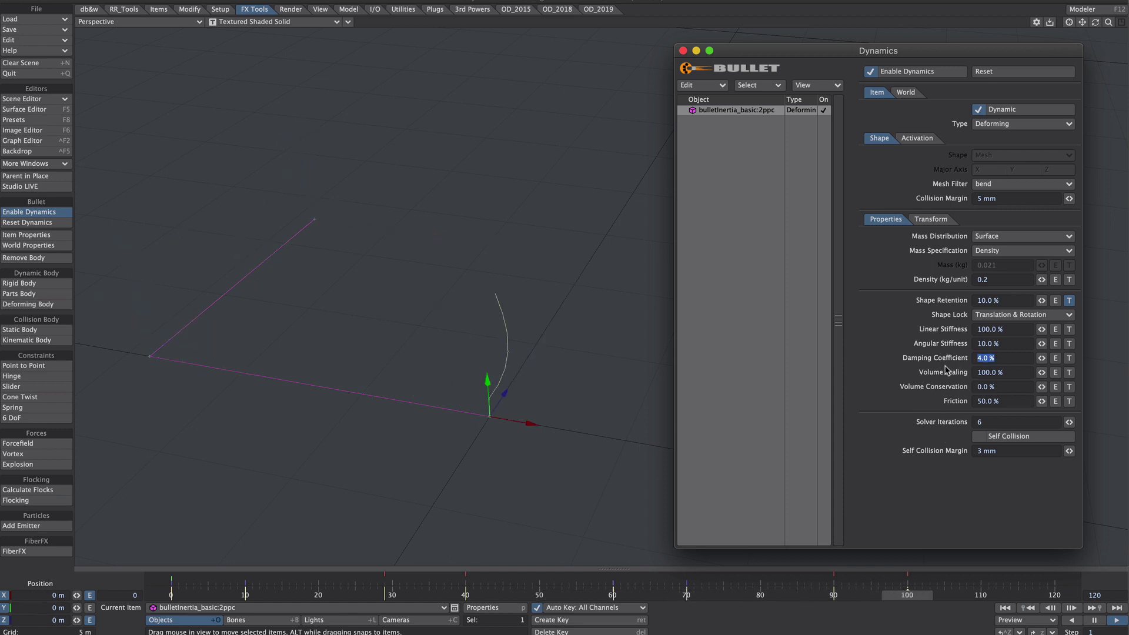
pyautogui.write('6')
pyautogui.press('Return')
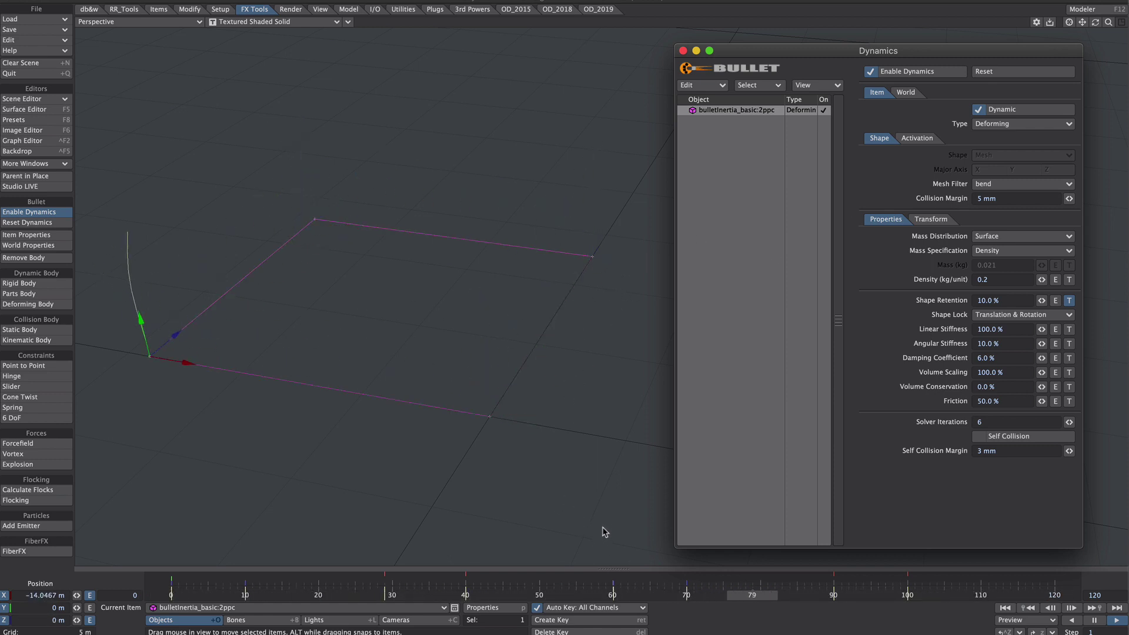
pyautogui.click(836, 581)
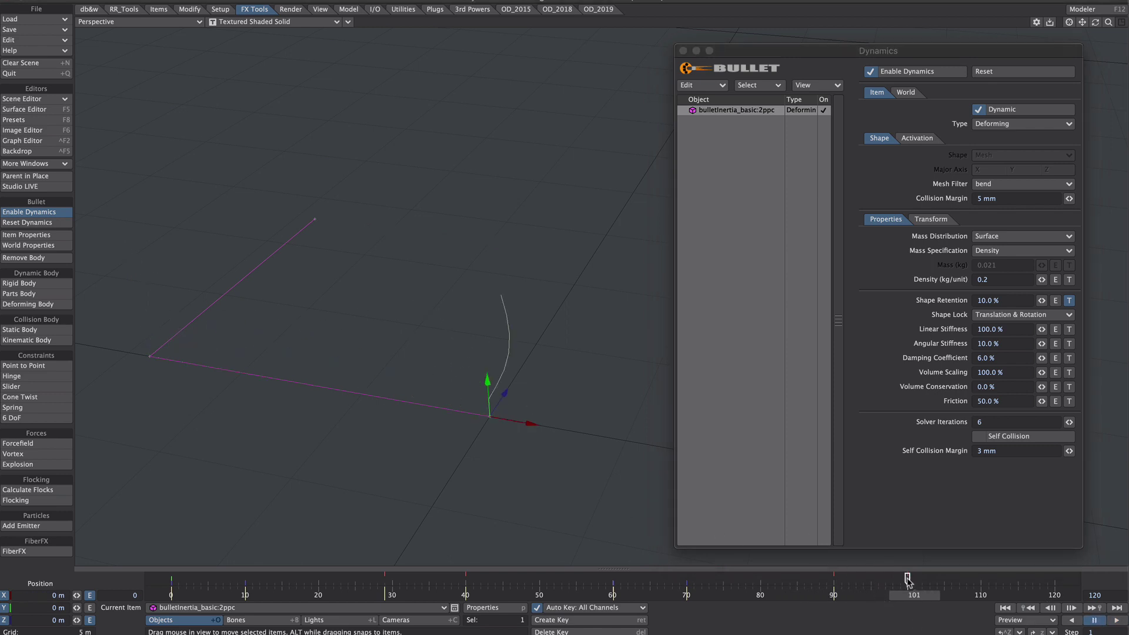
pyautogui.moveTo(936, 579)
pyautogui.mouseDown()
pyautogui.moveTo(841, 579)
pyautogui.moveTo(929, 579)
pyautogui.moveTo(829, 591)
pyautogui.moveTo(819, 580)
pyautogui.mouseUp()
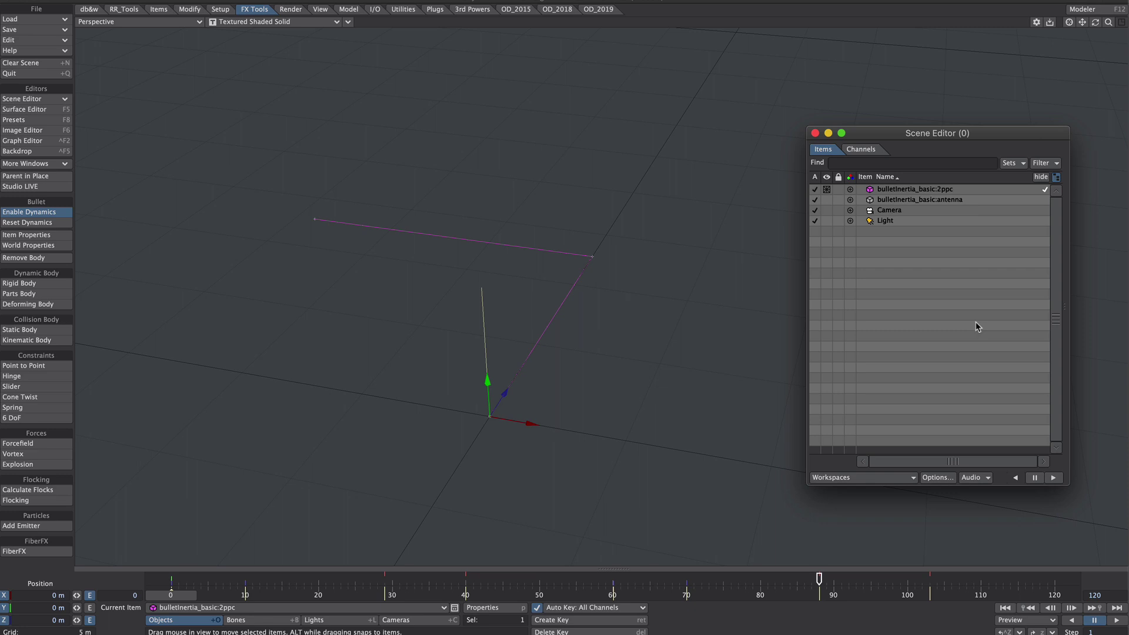
# - Set the antenna's display to Textured Solid in Scene Editor and open its Object Properties
pyautogui.click(823, 200)
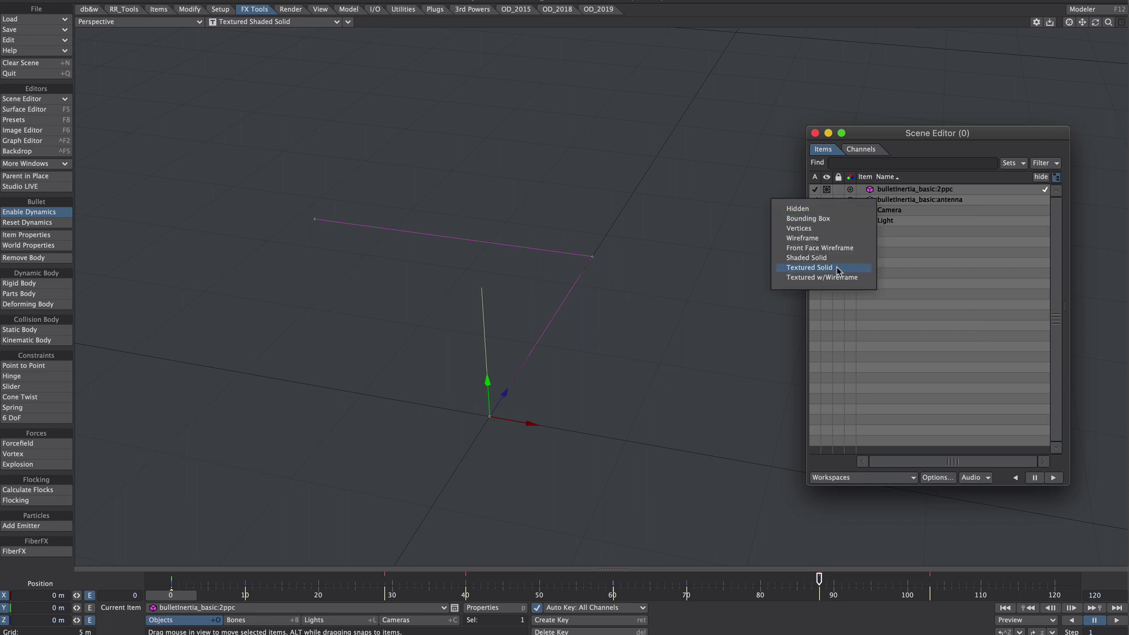
pyautogui.click(843, 286)
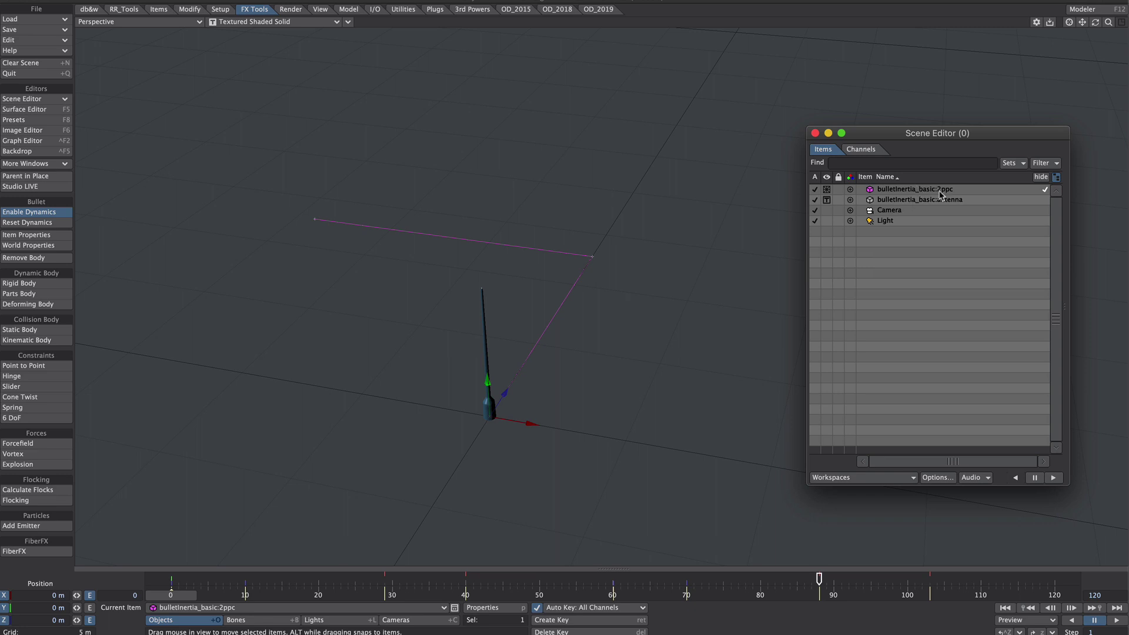
pyautogui.click(923, 200)
pyautogui.press('p')
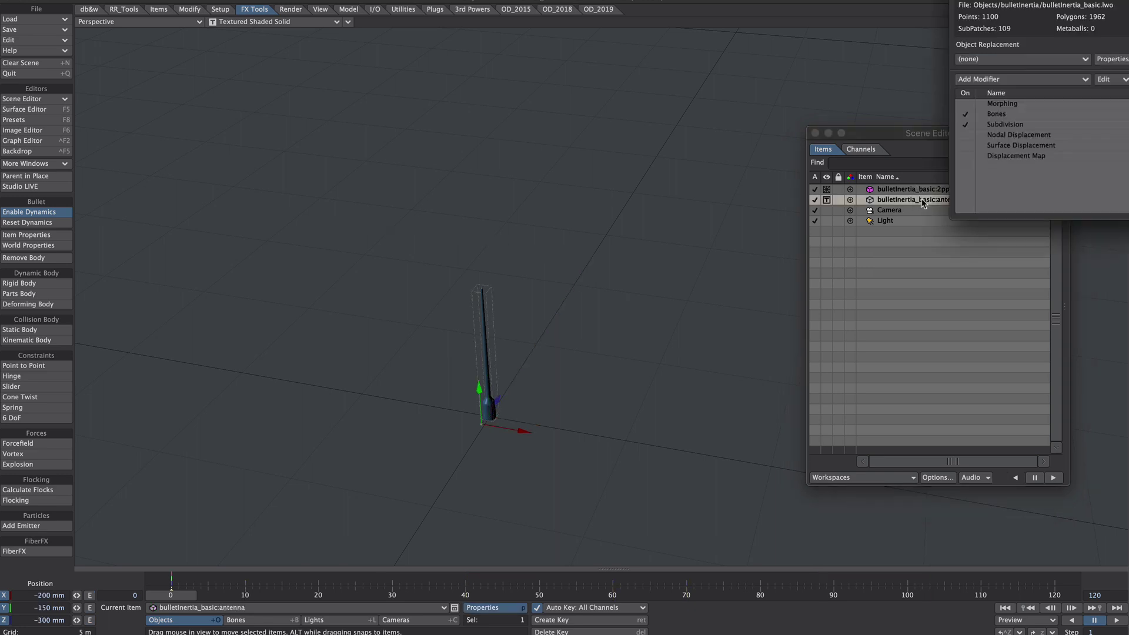
pyautogui.moveTo(1018, 58); pyautogui.dragTo(789, 223)
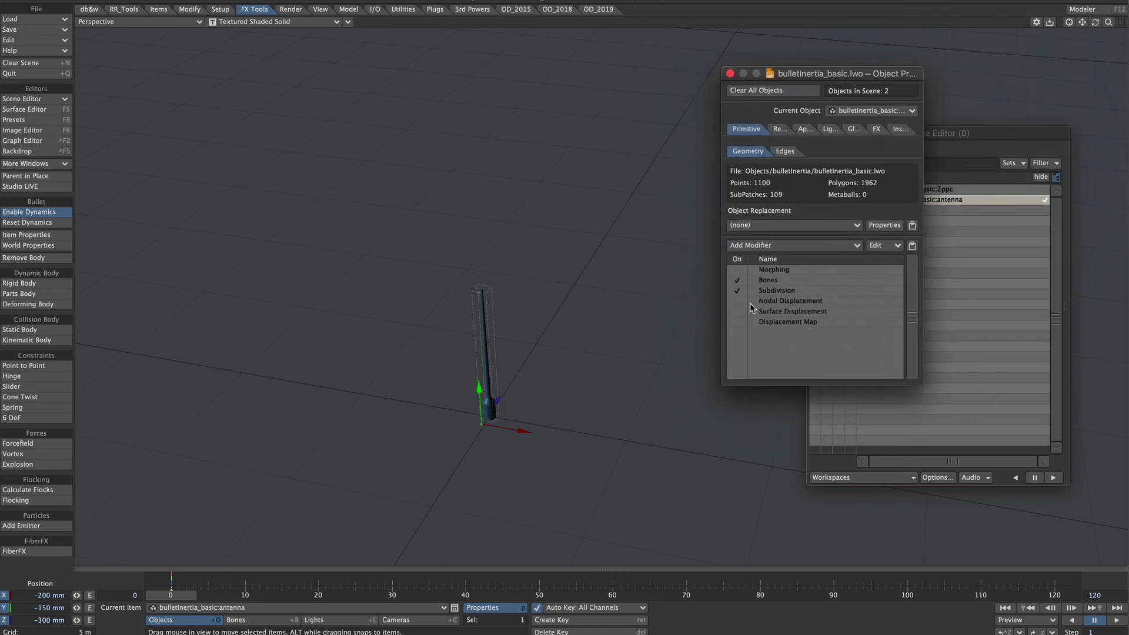
# - In the Nodal Displacement graph, link a Metalink node to bulletInertia_basic:2ppc and feed Displacement
pyautogui.doubleClick(779, 302)
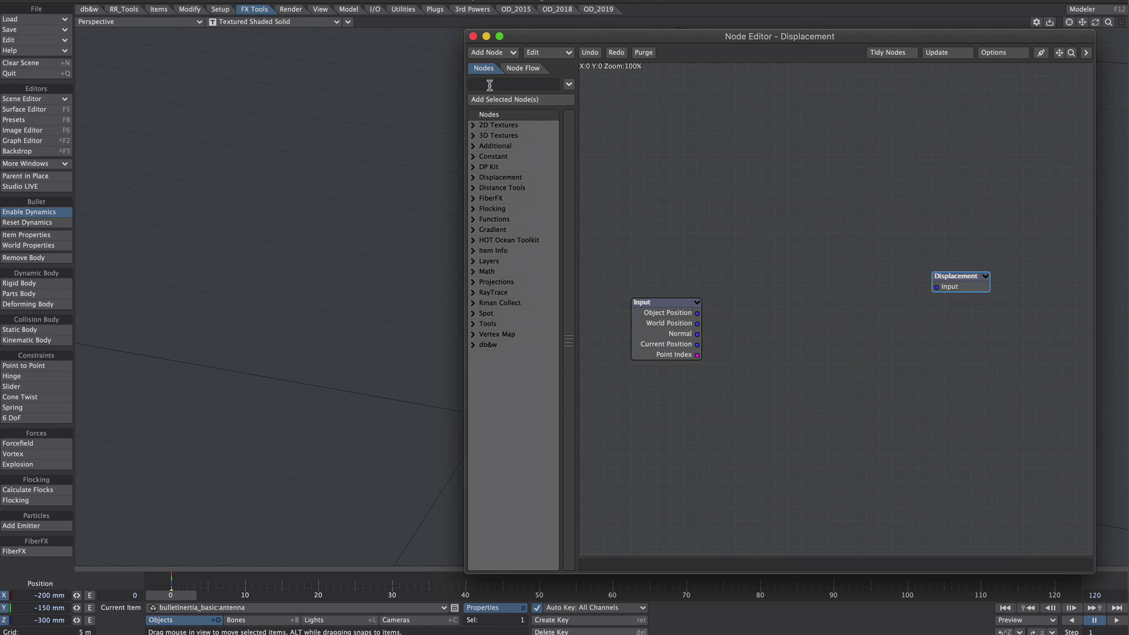
pyautogui.write('meta')
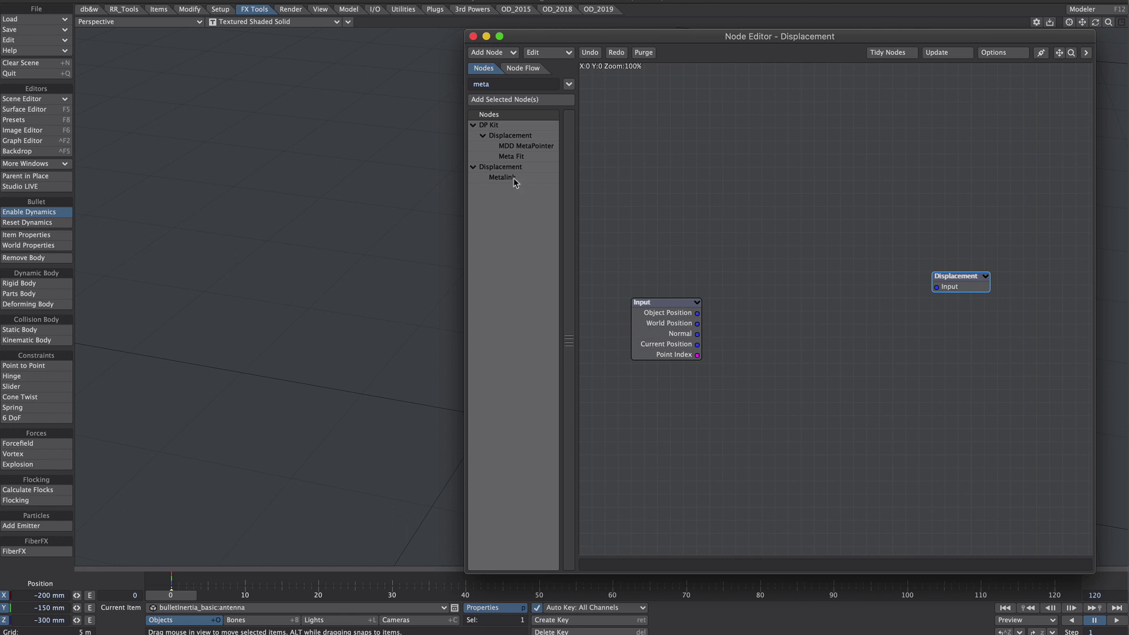
pyautogui.doubleClick(513, 178)
pyautogui.doubleClick(820, 308)
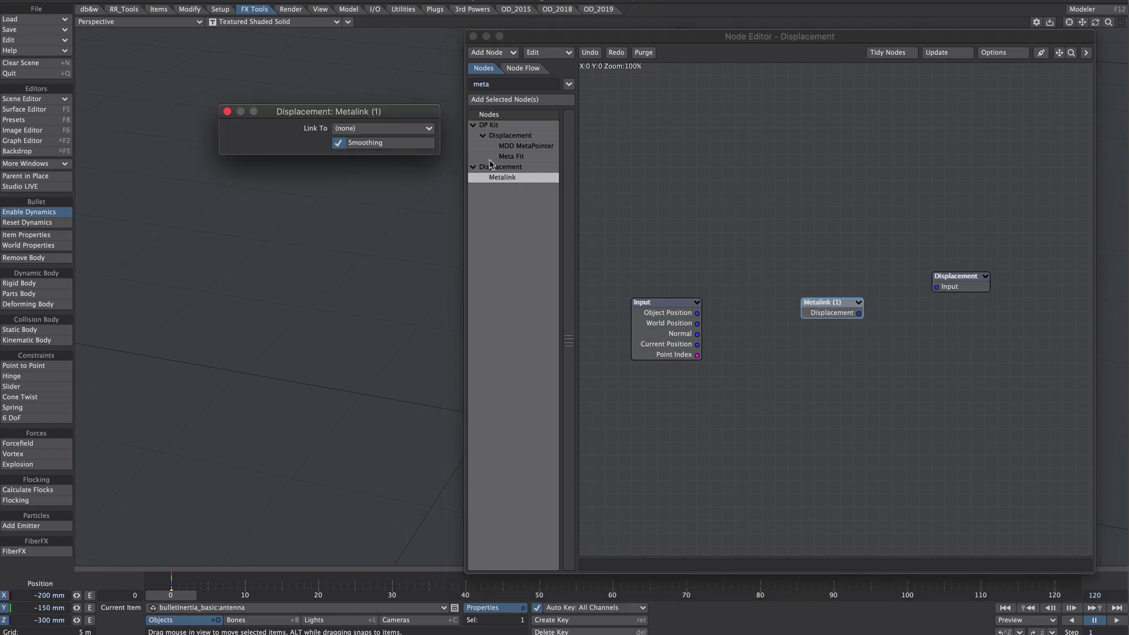
pyautogui.click(353, 129)
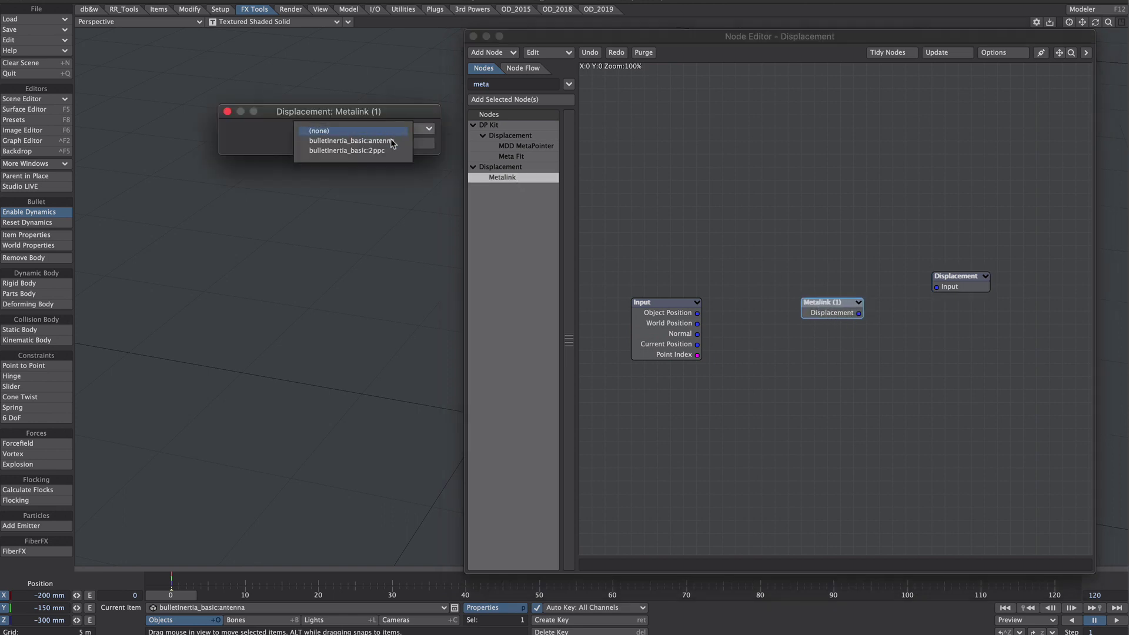
pyautogui.click(372, 150)
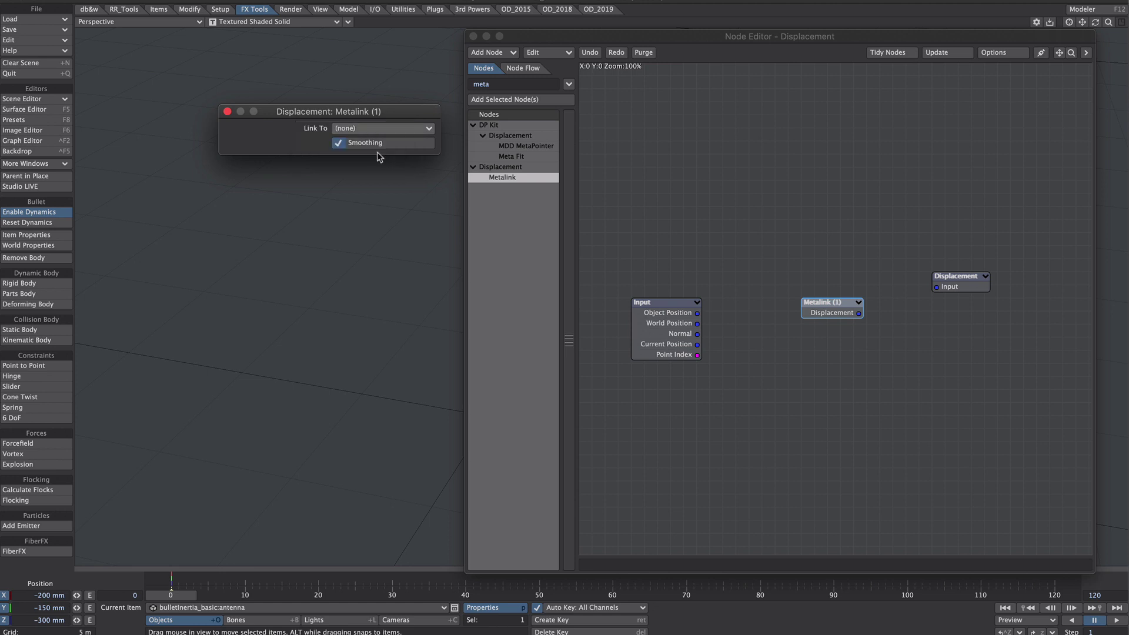
pyautogui.click(227, 111)
pyautogui.moveTo(858, 313); pyautogui.dragTo(936, 287)
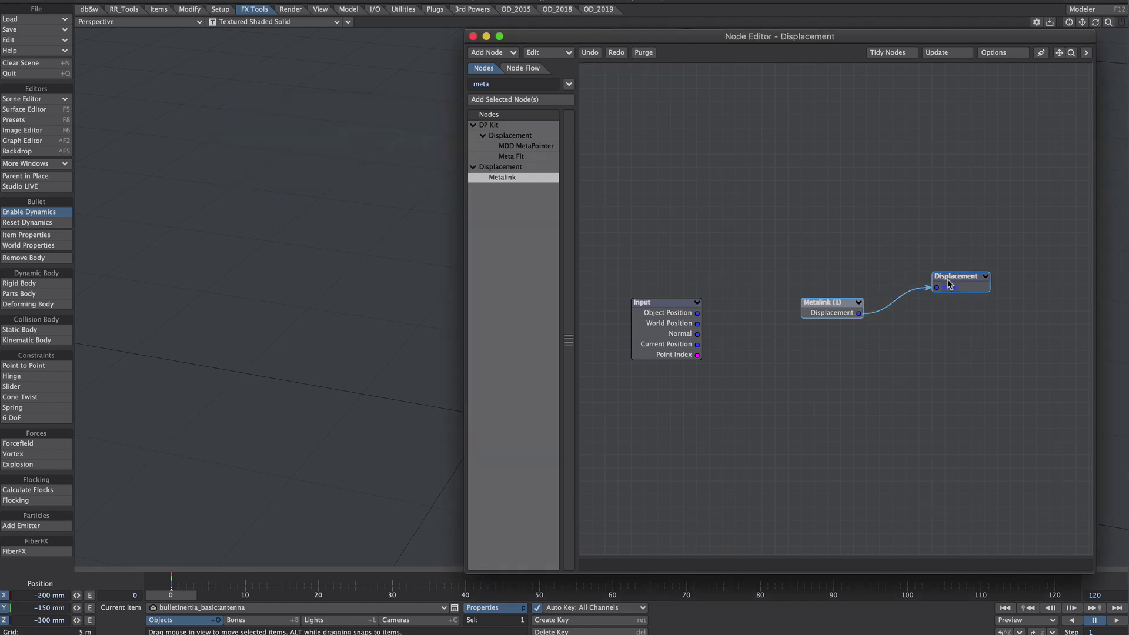
pyautogui.click(473, 37)
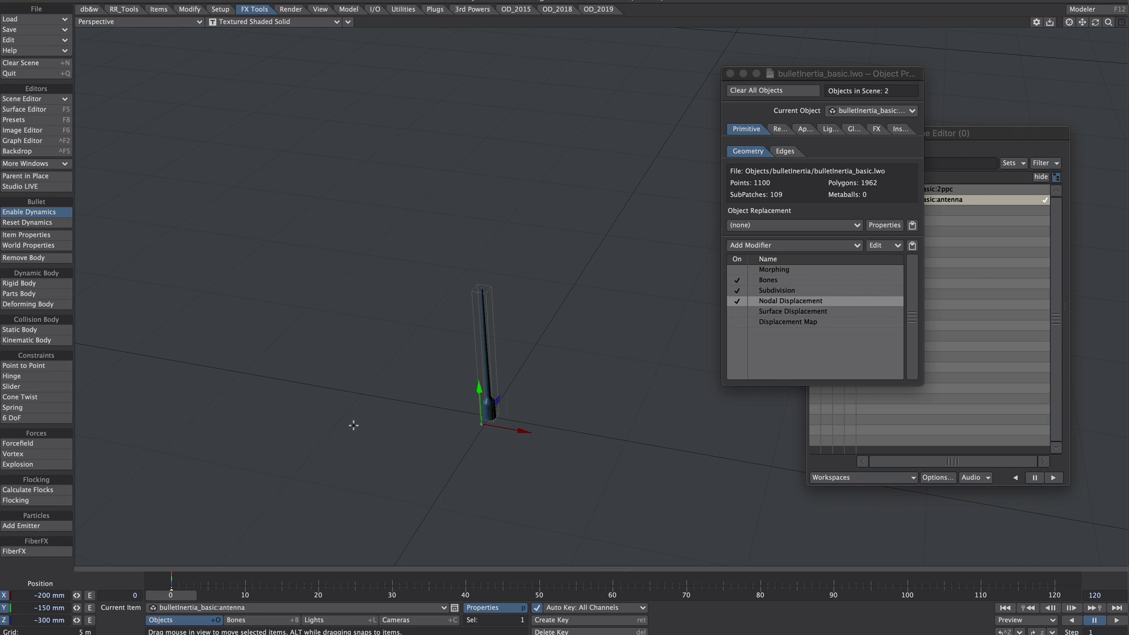
# - Play and stop the dynamics simulation, closing the antenna's Object Properties
pyautogui.click(1115, 619)
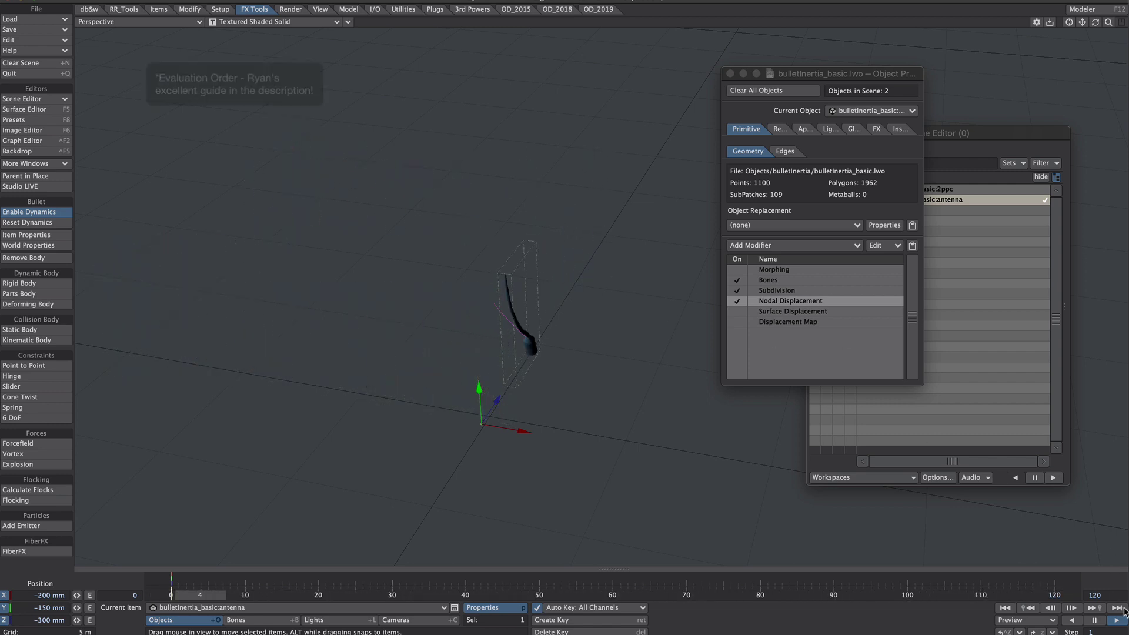
pyautogui.click(1093, 620)
pyautogui.press('p')
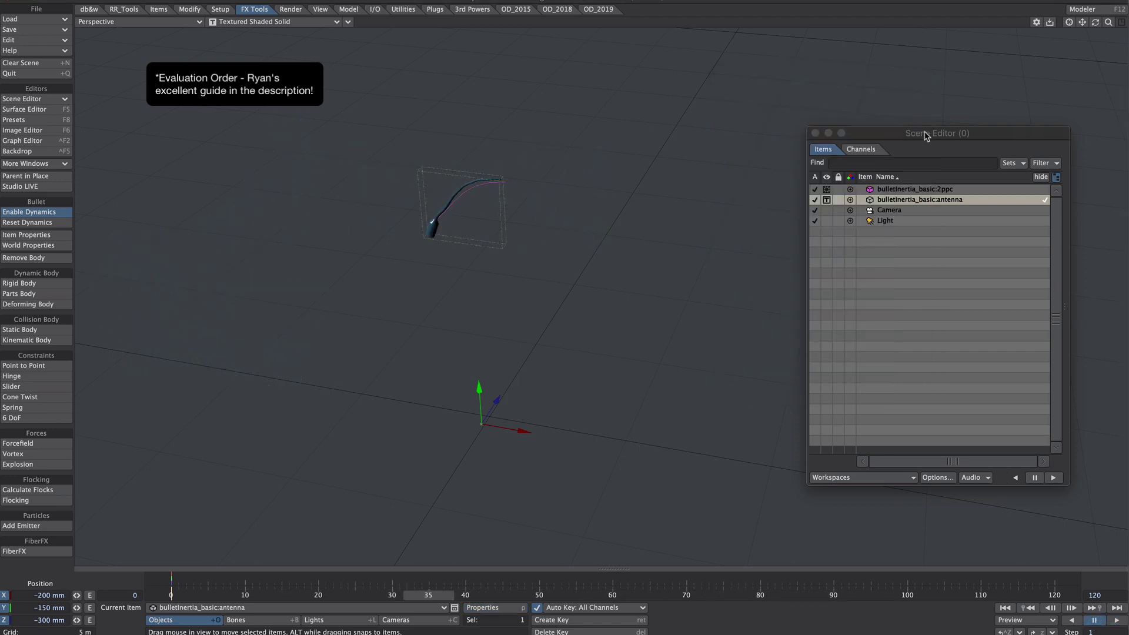
# - Sort the Scene Editor by Sequence, move the antenna after 2ppc, and scrub to check
pyautogui.click(927, 136)
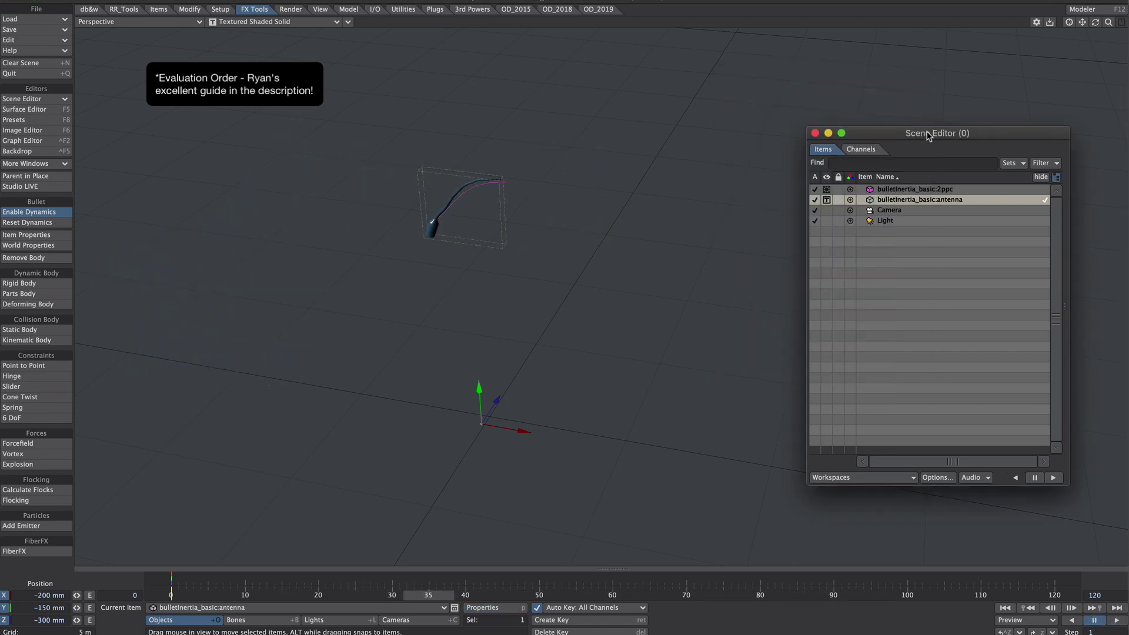
pyautogui.click(892, 178)
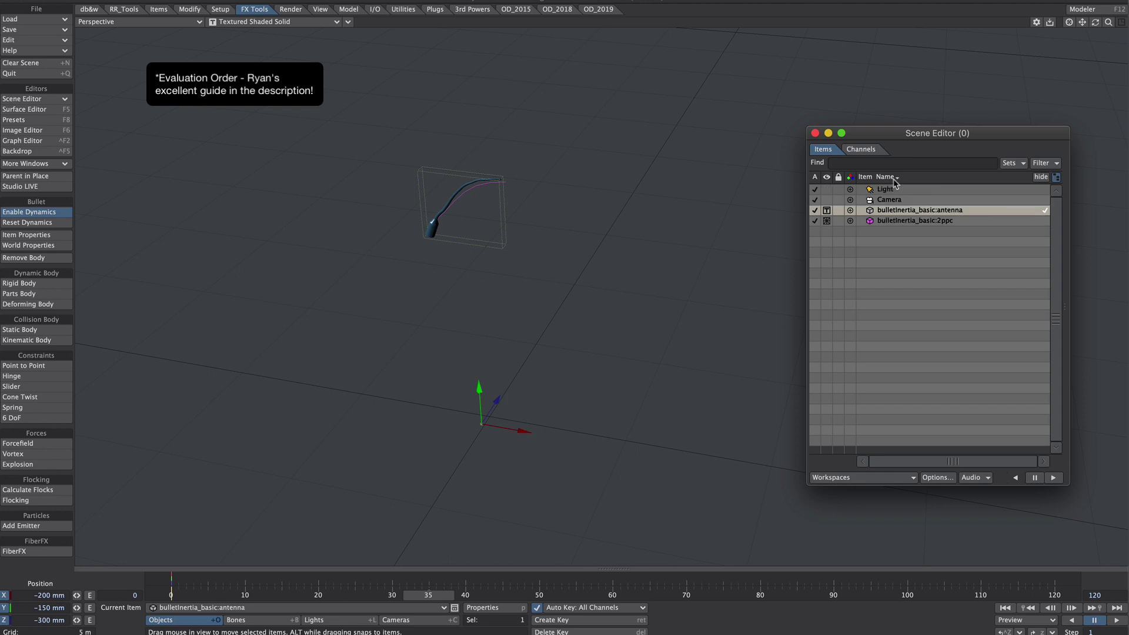
pyautogui.click(893, 178)
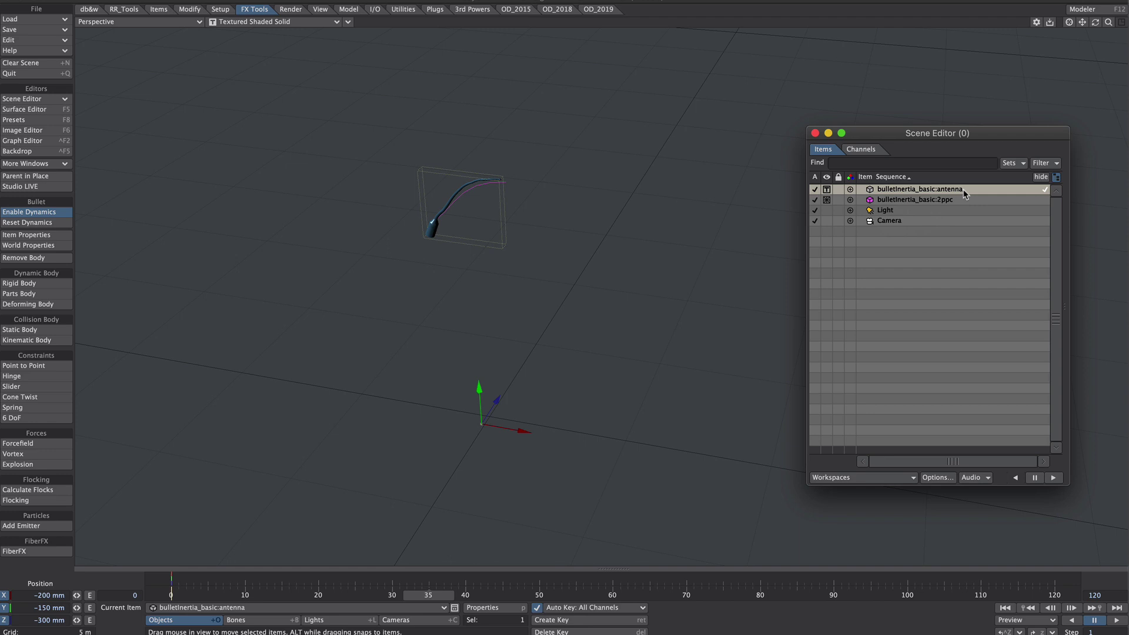
pyautogui.moveTo(965, 194); pyautogui.dragTo(865, 206)
pyautogui.moveTo(865, 207); pyautogui.dragTo(865, 208)
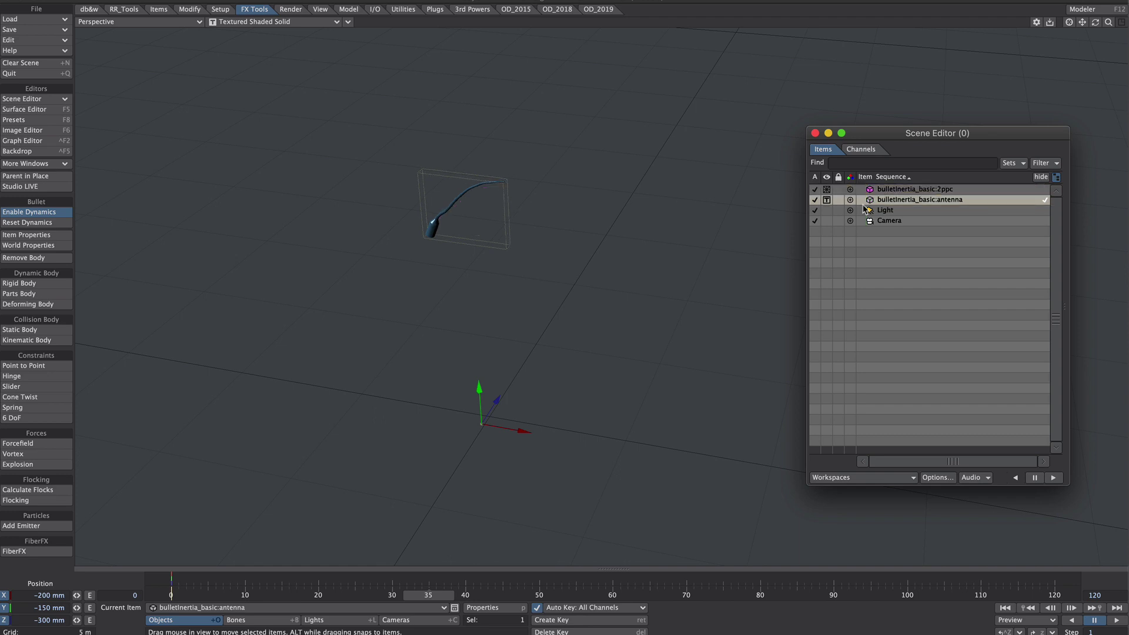
pyautogui.moveTo(431, 599); pyautogui.dragTo(685, 597)
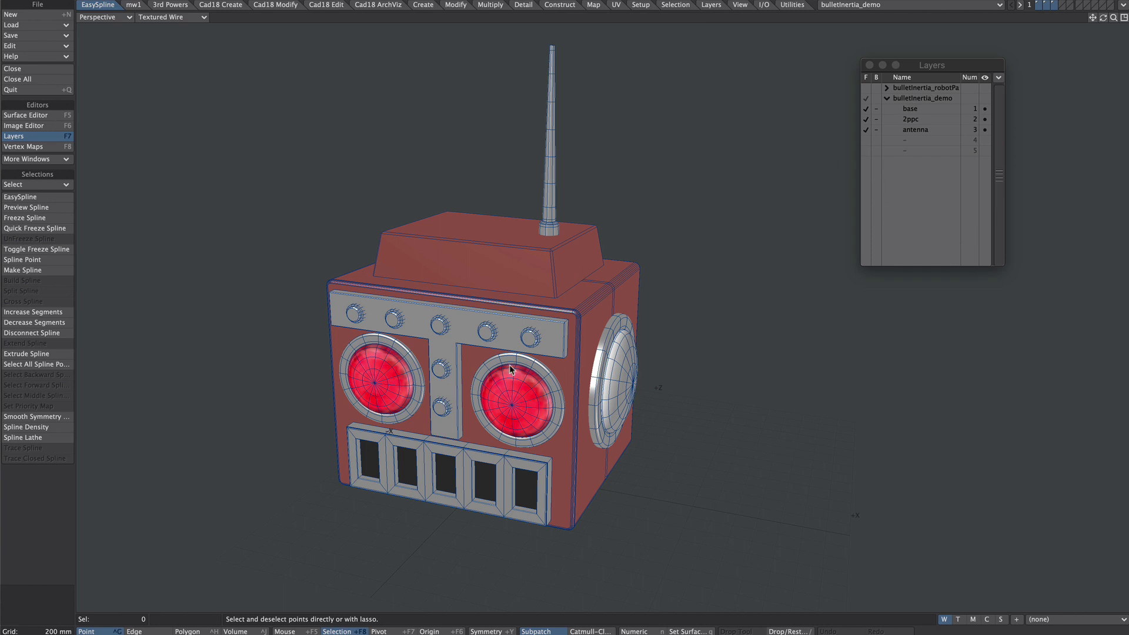
# - Inspect the base, 2ppc and antenna layers one by one in Modeler
pyautogui.click(914, 109)
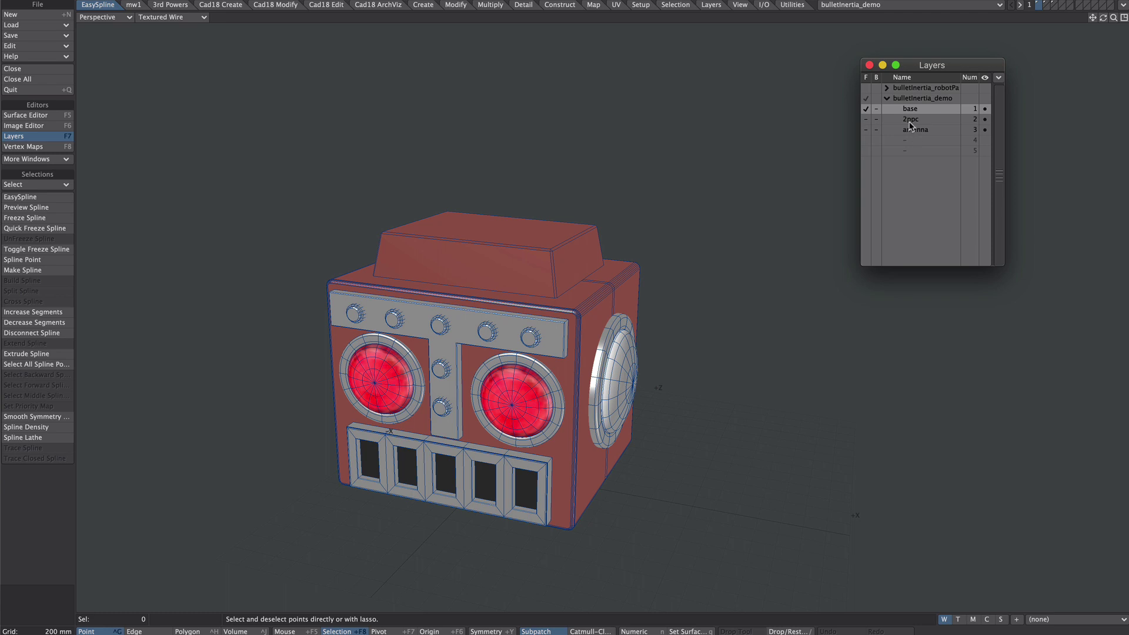
pyautogui.click(909, 121)
pyautogui.keyDown('shift'); pyautogui.click(907, 130); pyautogui.keyUp('shift')
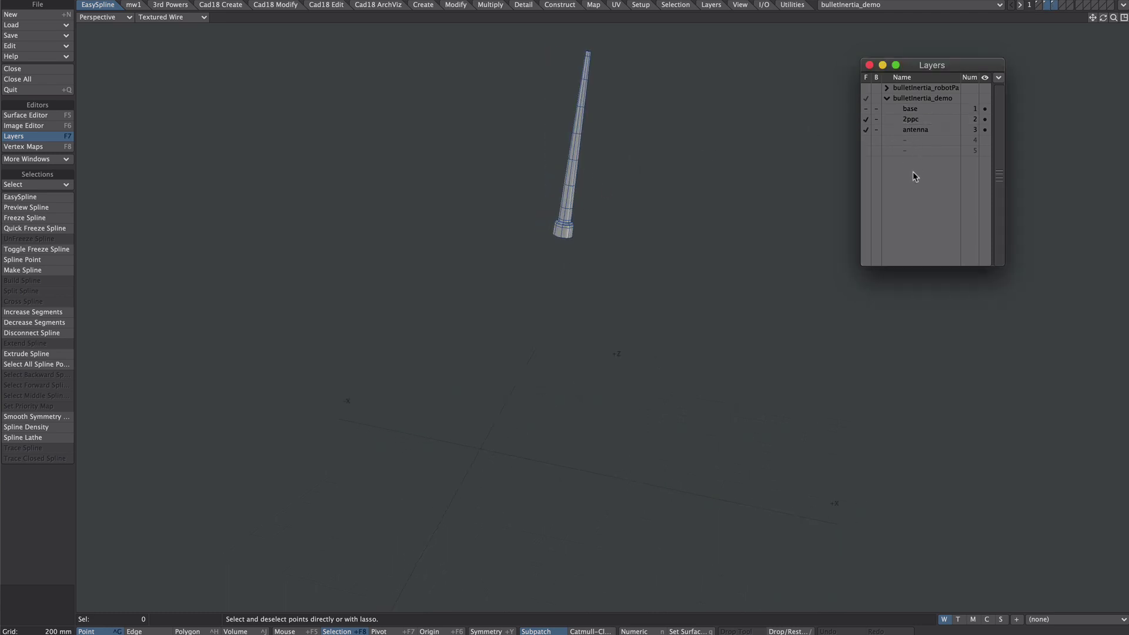
pyautogui.click(914, 121)
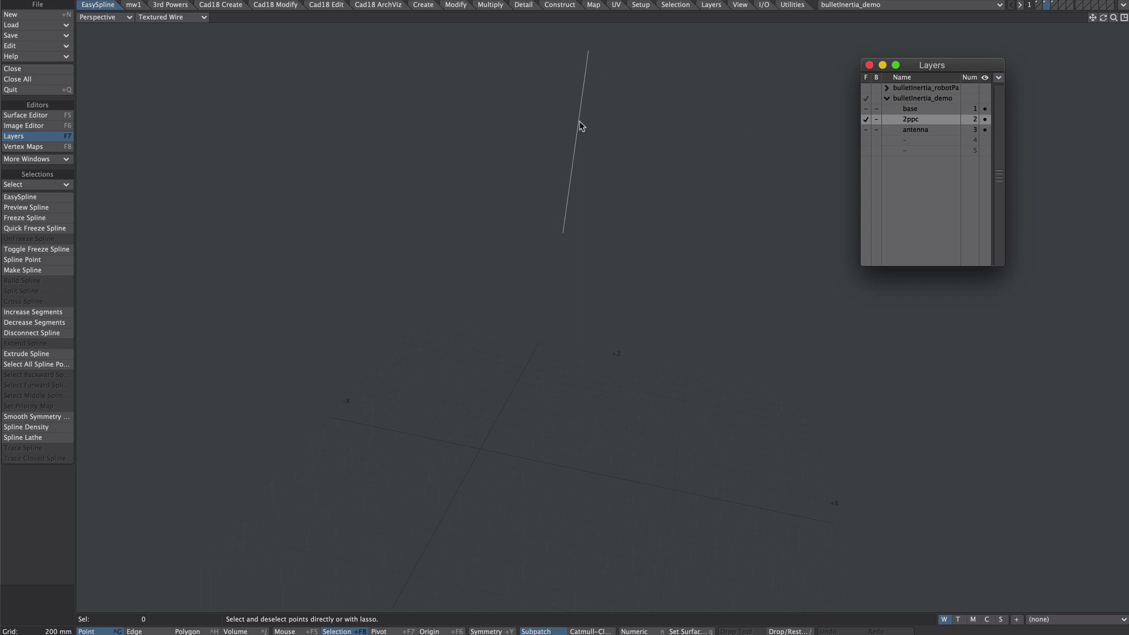
pyautogui.click(919, 131)
pyautogui.click(916, 121)
pyautogui.click(918, 132)
# - Show the base and 2ppc layers together, then return to Layout with F12
pyautogui.click(867, 119)
pyautogui.click(866, 109)
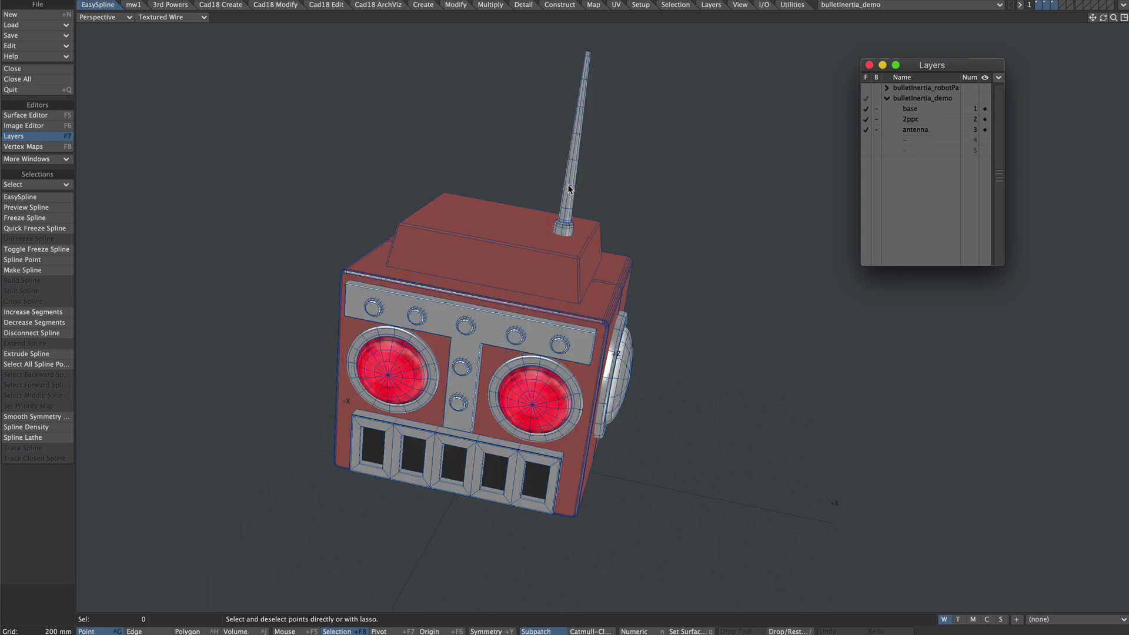
pyautogui.keyDown('alt'); pyautogui.moveTo(564, 235); pyautogui.dragTo(577, 225); pyautogui.keyUp('alt')
pyautogui.press('F12')
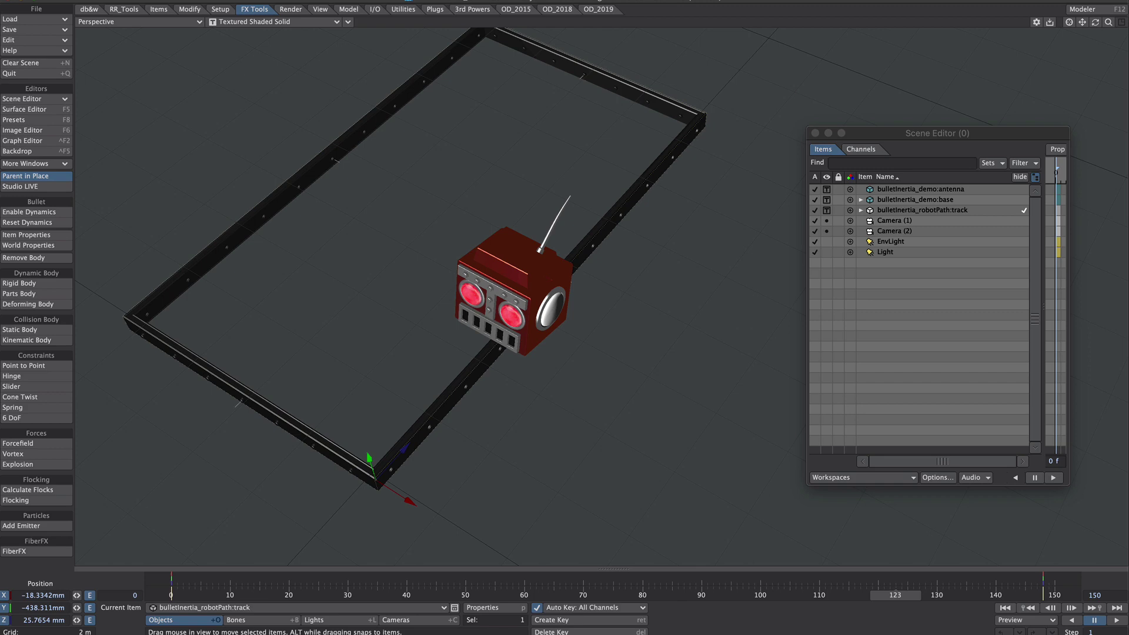
# - Sort the Scene Editor by sequence in a flat expanded list, then select 2ppc and antenna
pyautogui.click(915, 199)
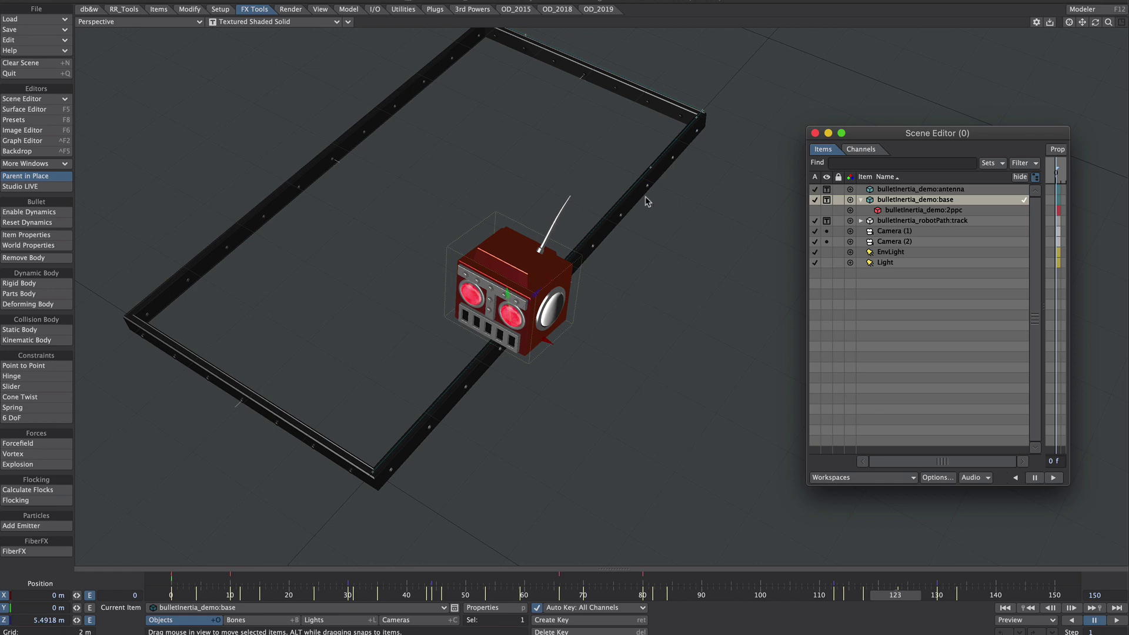
pyautogui.click(909, 190)
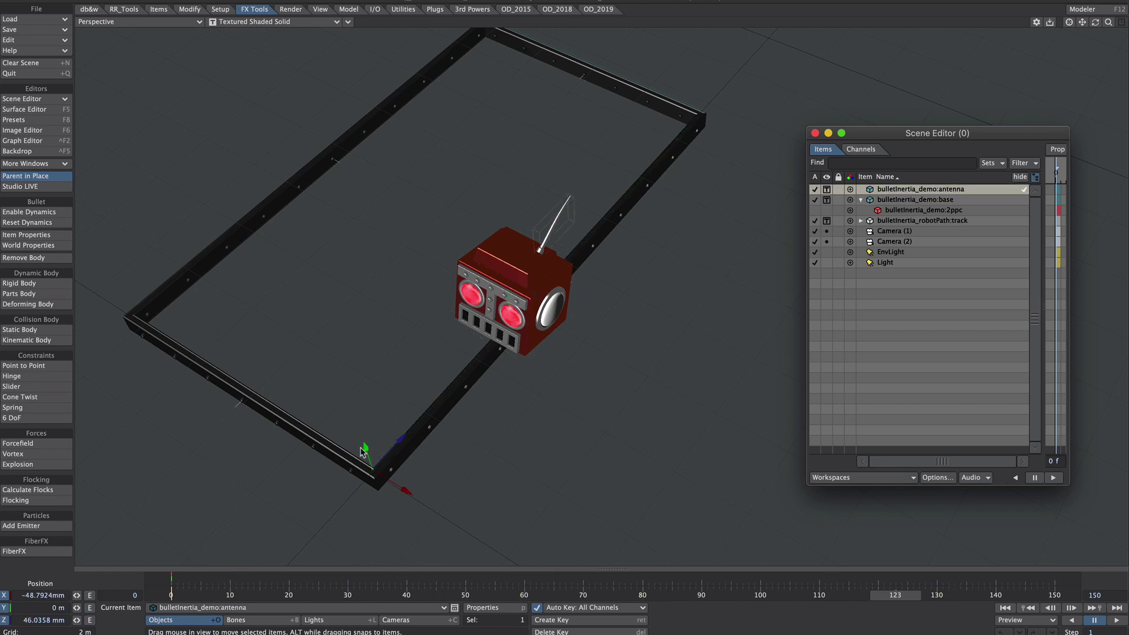
pyautogui.click(890, 179)
pyautogui.click(890, 179)
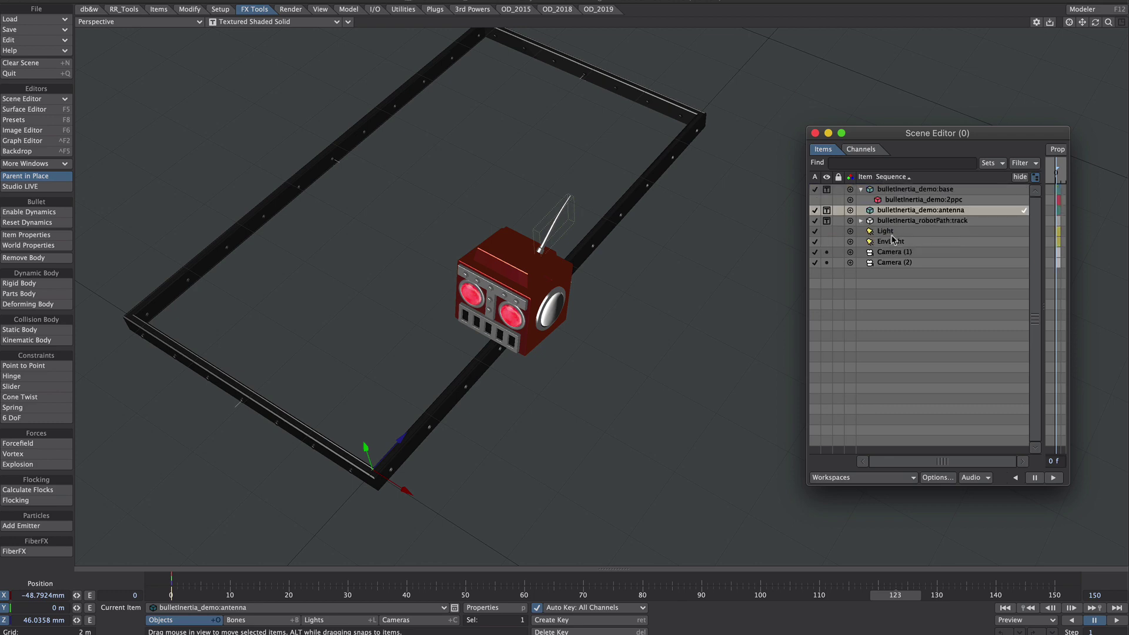
pyautogui.click(1036, 177)
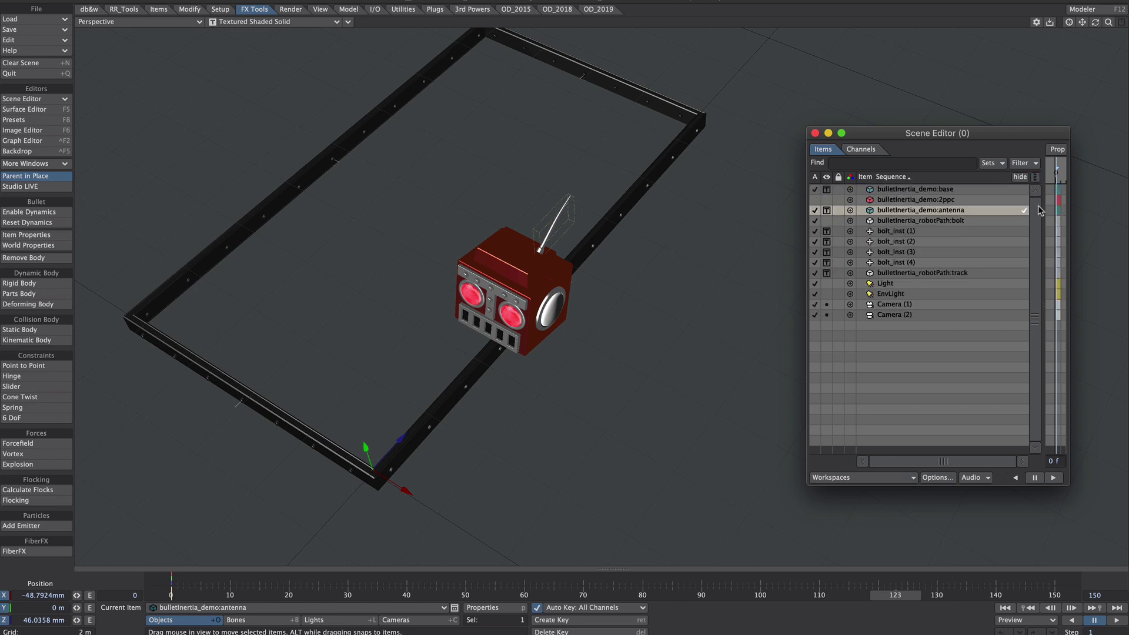
pyautogui.click(933, 201)
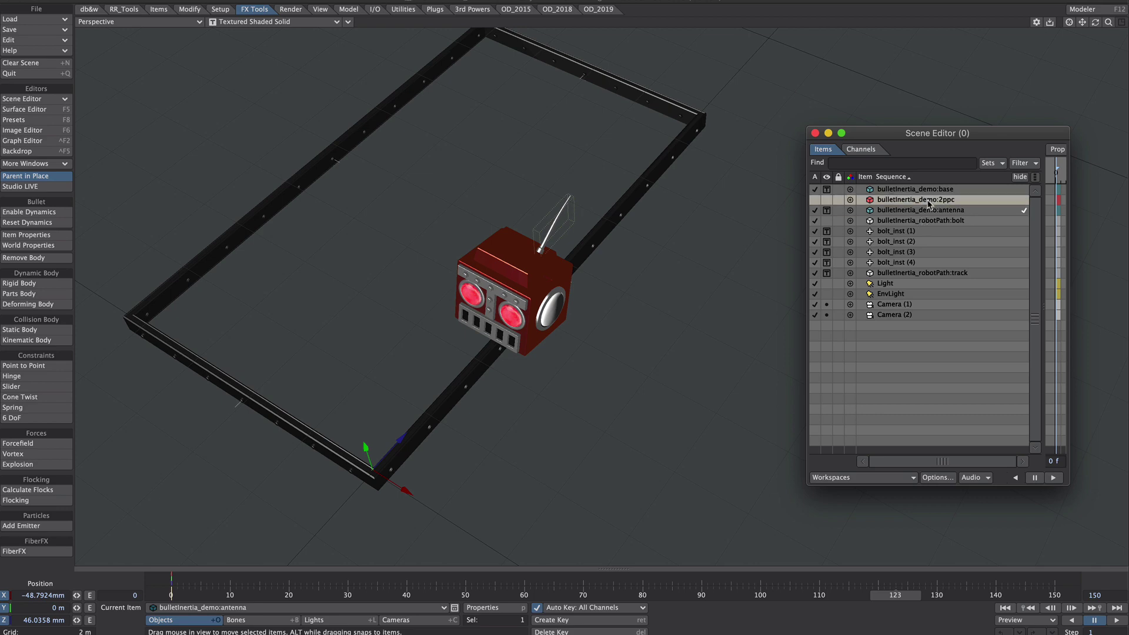
pyautogui.click(927, 211)
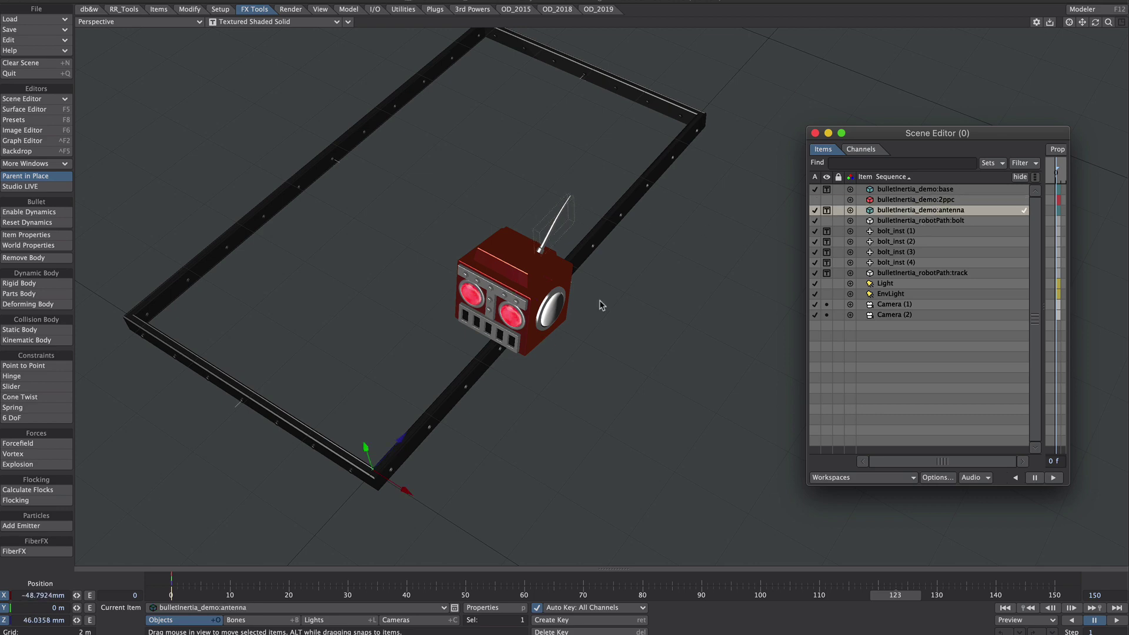